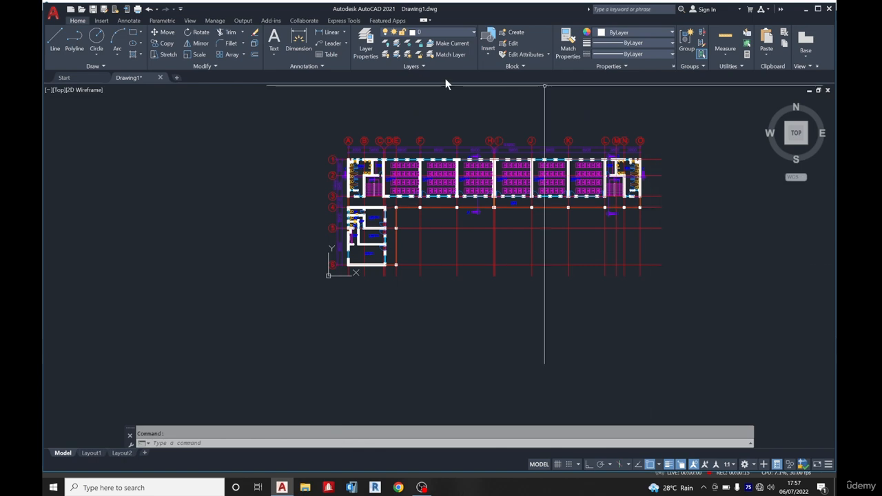
Turn off the layers of the classroom furniture and the room lettering by picking their objects in the floor plan
scroll(269, 199, down, 2)
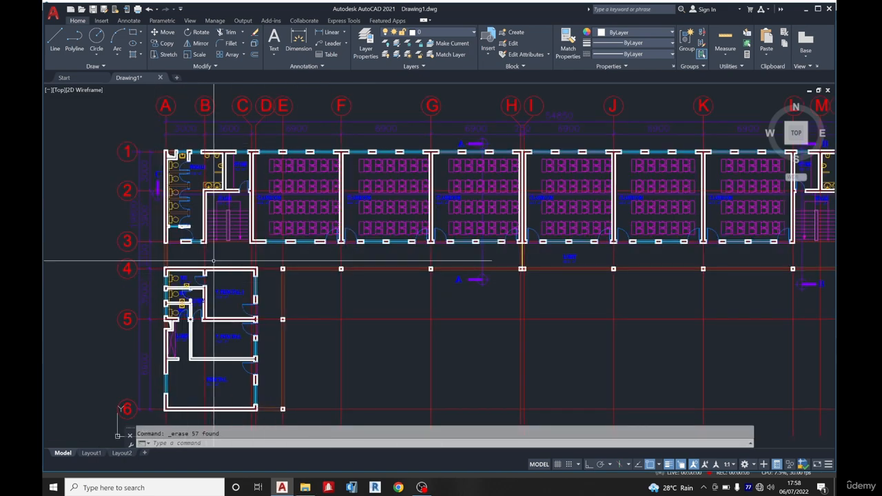
scroll(273, 195, down, 2)
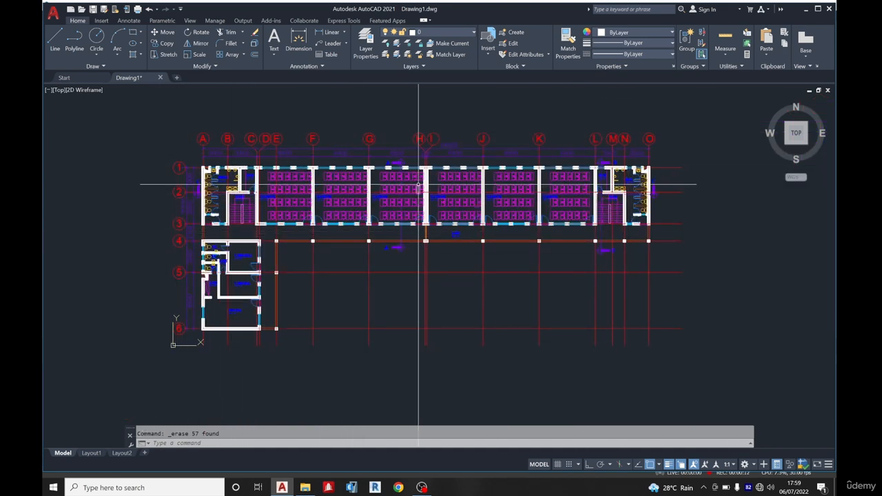
scroll(226, 311, up, 2)
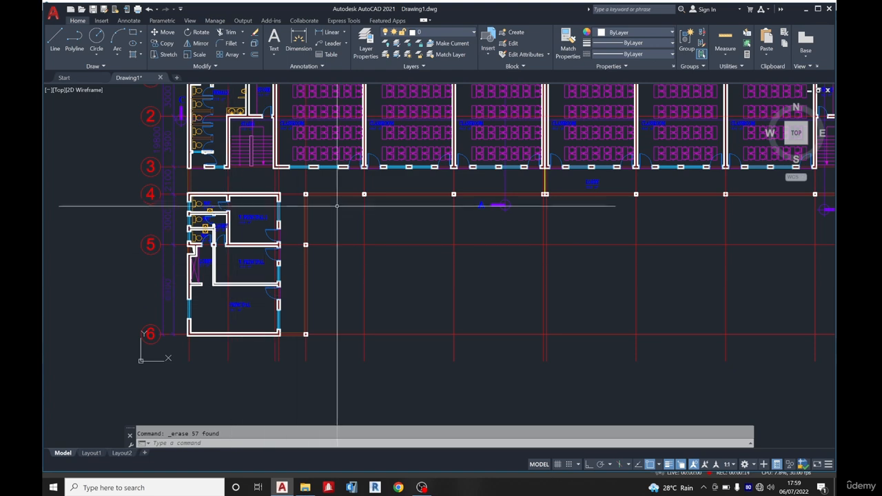
scroll(280, 255, down, 2)
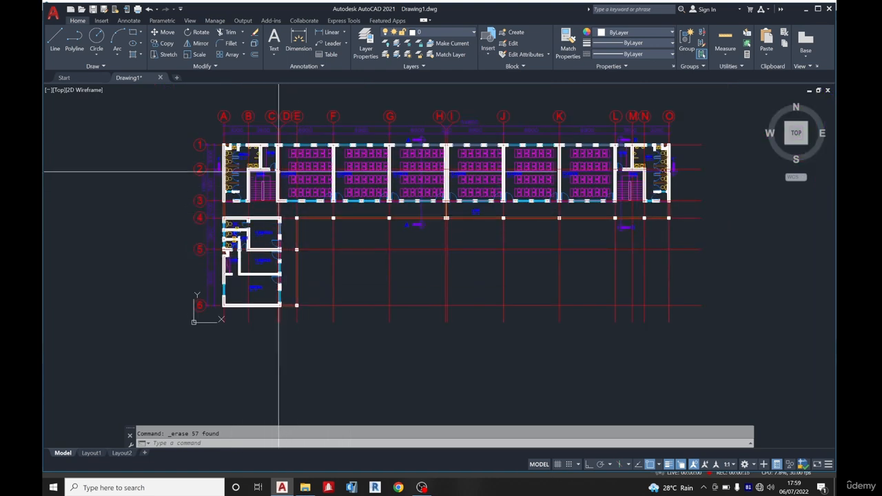
click(386, 53)
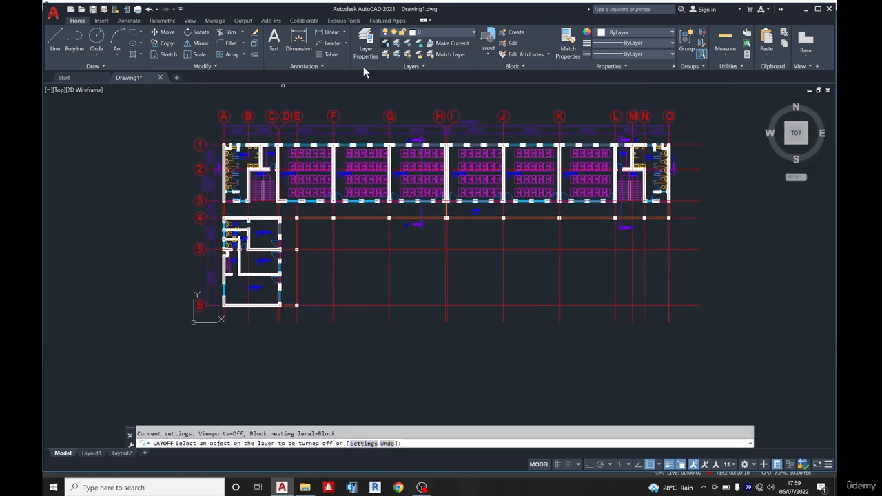
scroll(358, 161, up, 2)
click(358, 164)
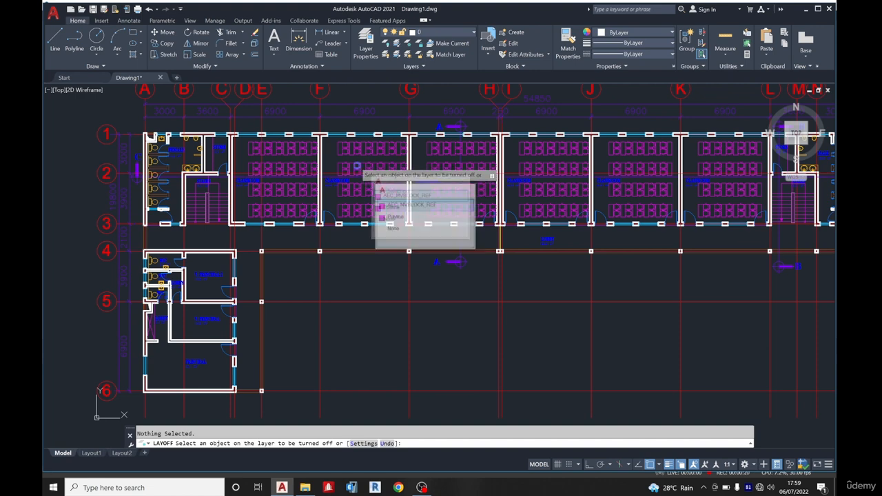
click(342, 182)
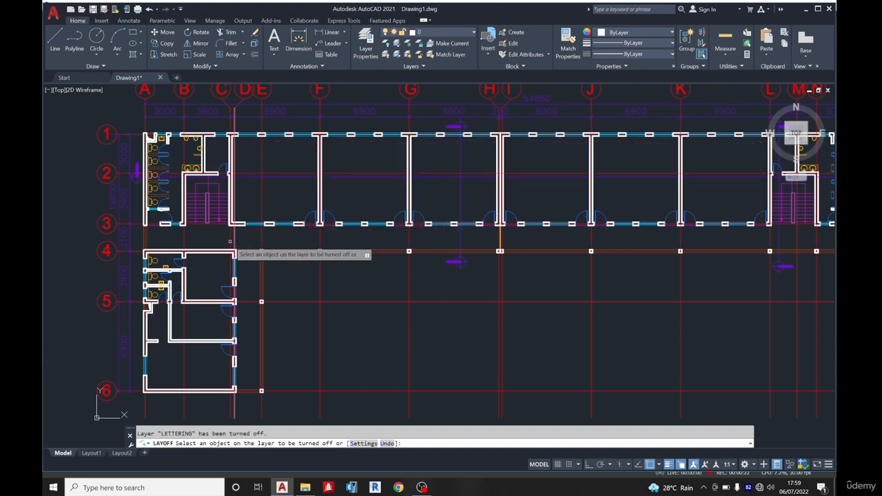
Turn off the sanitary fixture, dimension and section line layers by picking their objects in the plan
scroll(159, 167, up, 3)
click(195, 168)
scroll(201, 168, down, 2)
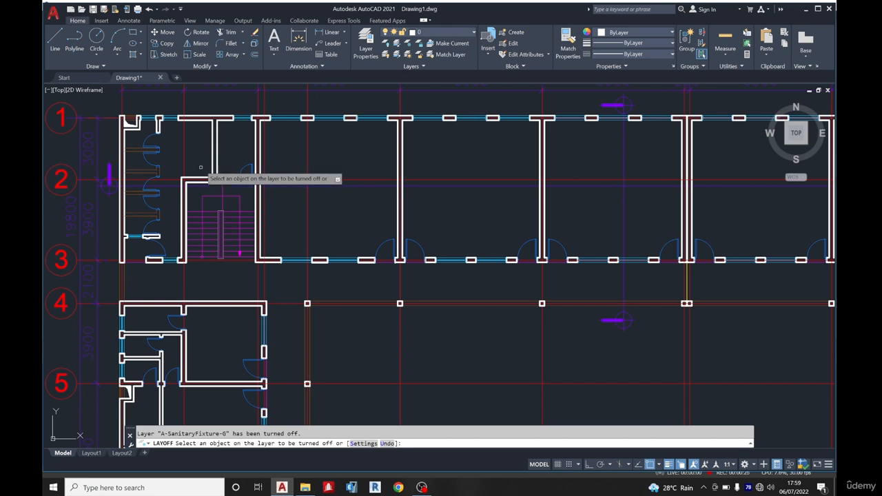
scroll(203, 162, down, 4)
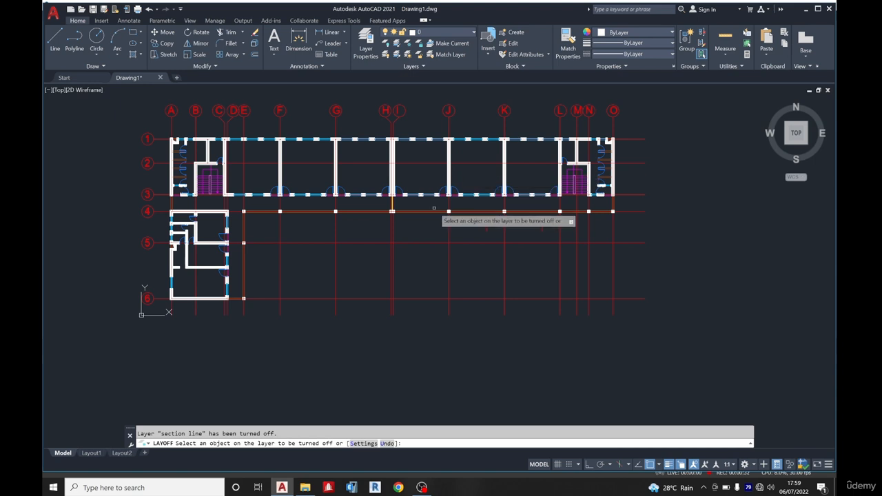
key(Escape)
Copy the whole simplified floor plan, including its grid, to the empty area to the right of the original
scroll(291, 188, down, 2)
click(180, 116)
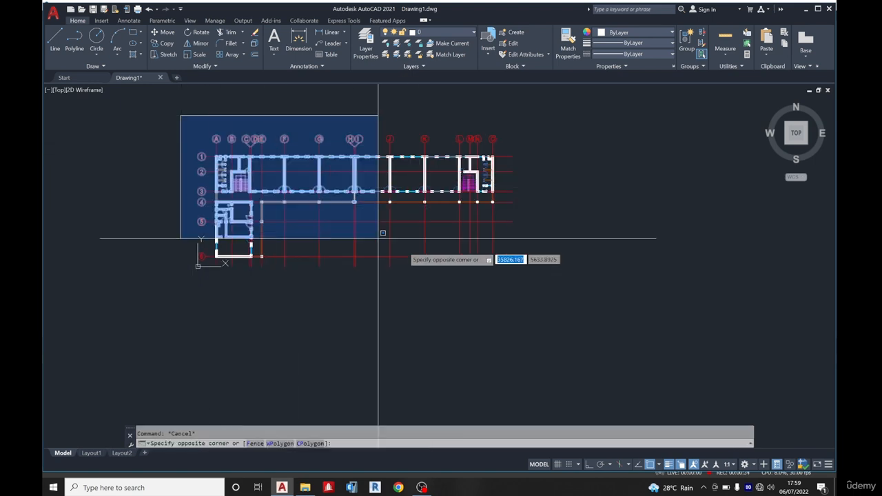
click(528, 305)
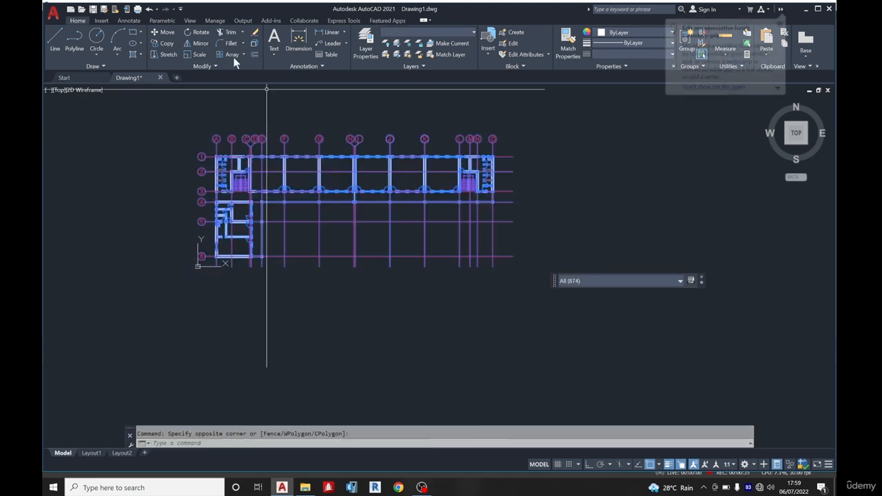
click(162, 43)
scroll(385, 276, down, 8)
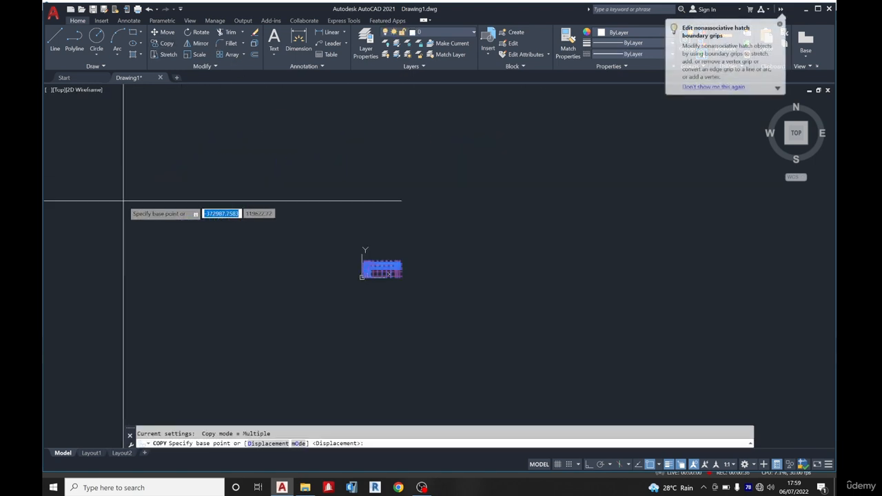
click(413, 302)
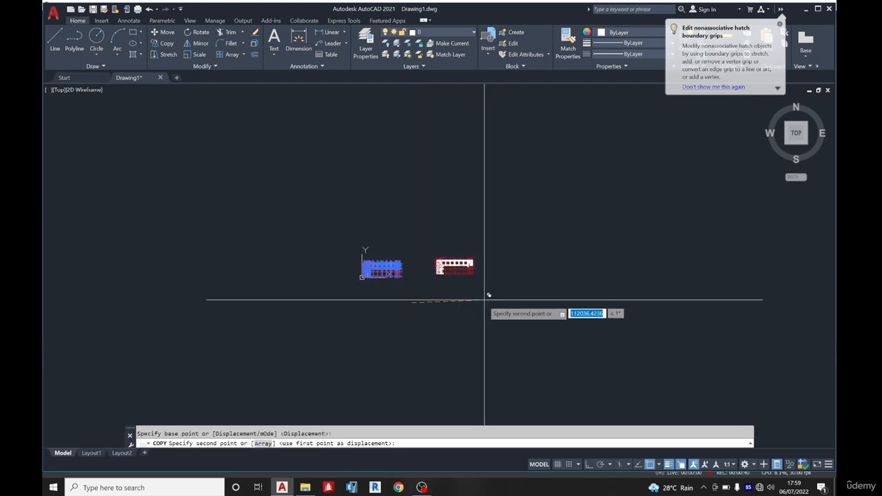
click(475, 299)
key(Escape)
Turn all layers back on and inspect the copied floor plan against the original
scroll(455, 275, up, 10)
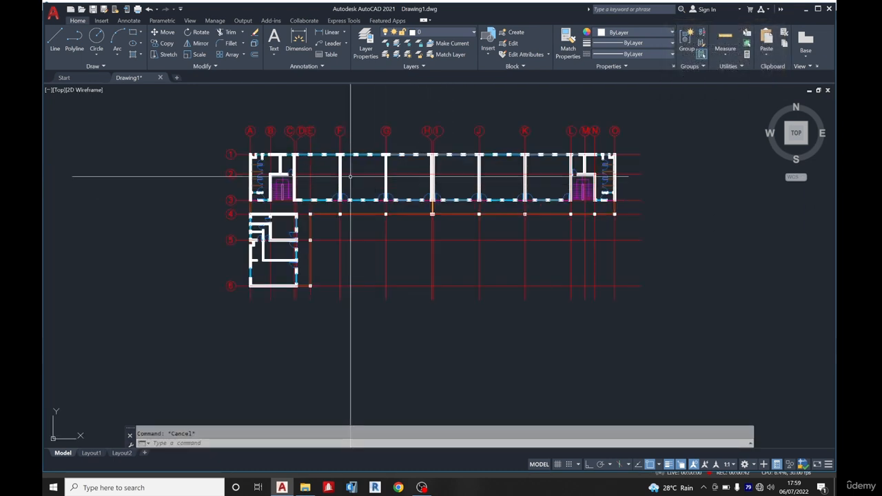
scroll(593, 305, down, 7)
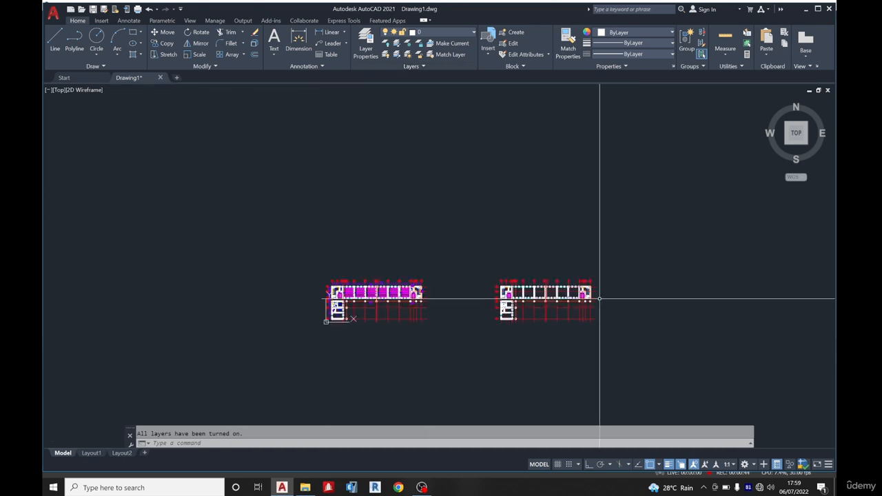
scroll(372, 302, up, 7)
scroll(198, 258, down, 5)
scroll(490, 274, up, 6)
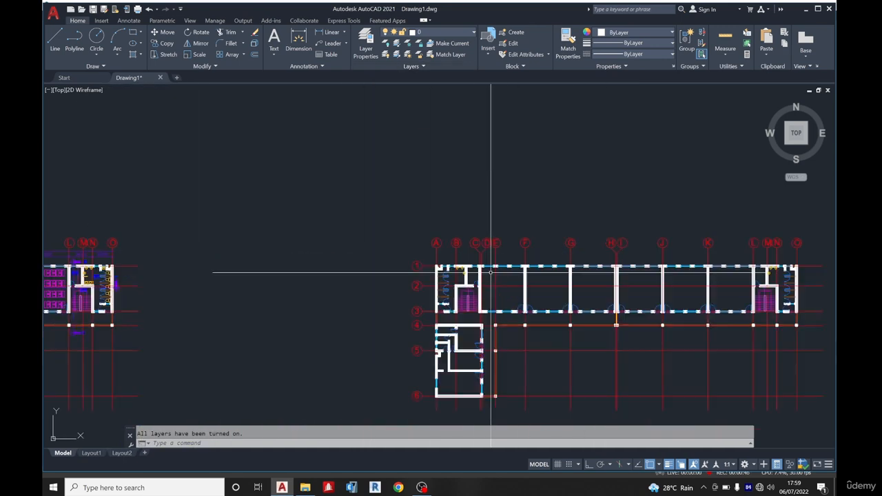
scroll(447, 283, up, 4)
scroll(366, 221, down, 5)
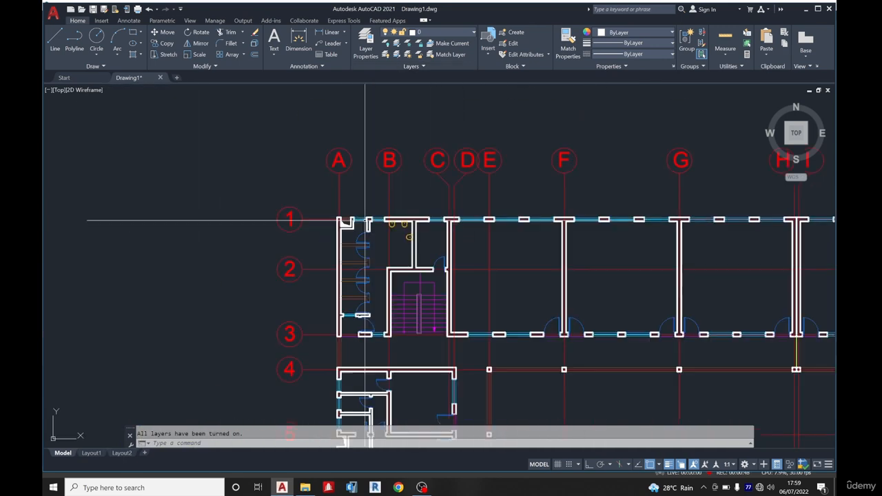
scroll(356, 191, up, 3)
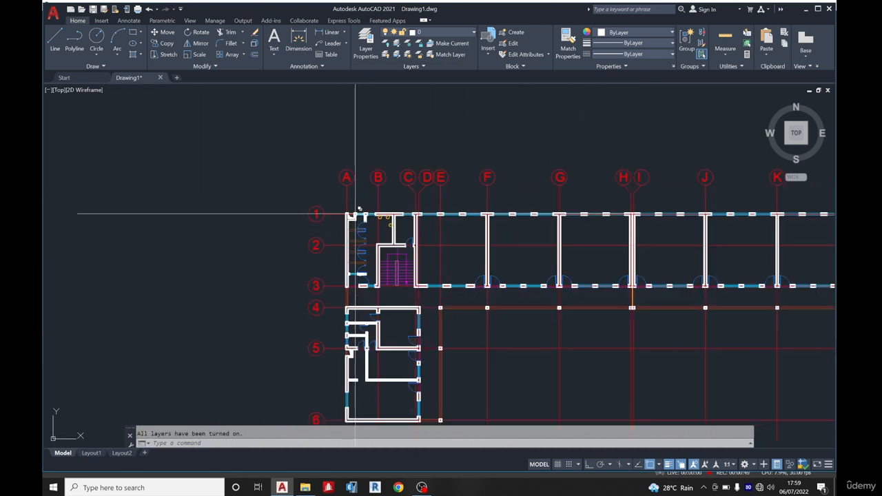
Create a new layer named "structural beam"
click(366, 43)
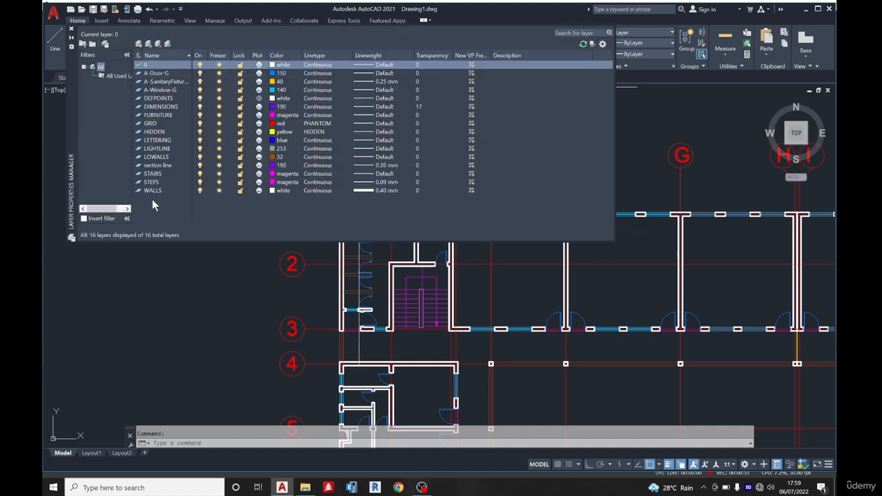
right_click(153, 206)
click(187, 235)
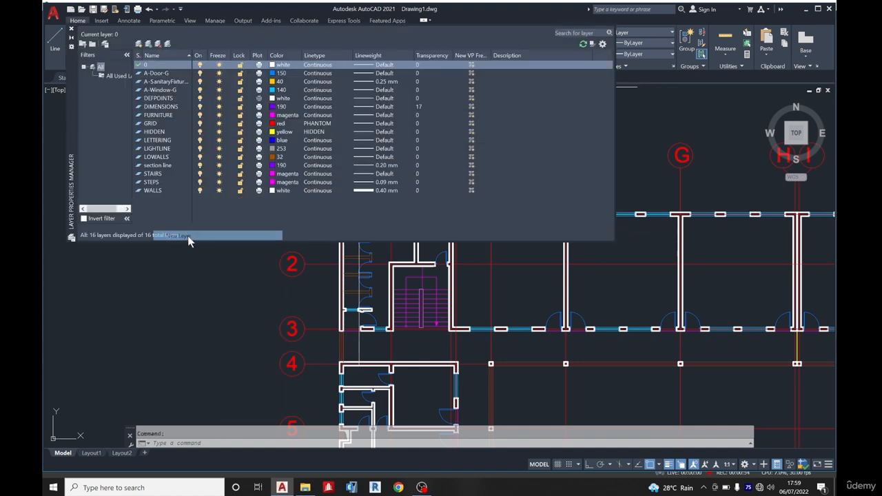
text(stru)
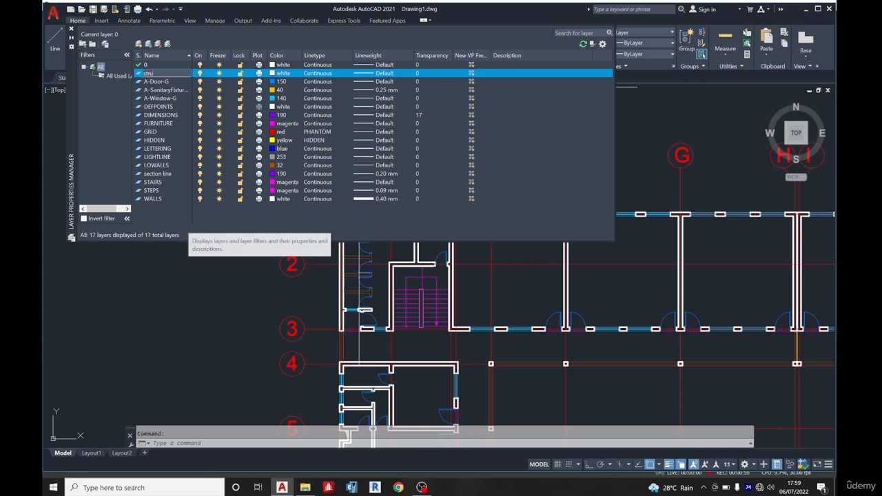
text(ctural beam)
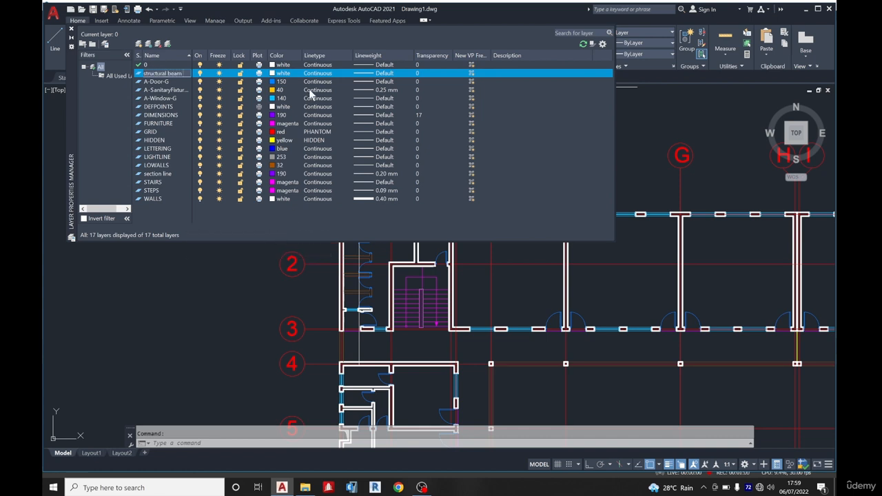
Give the structural beam layer a 0.15 mm lineweight and magenta color, and make it the current layer
click(360, 74)
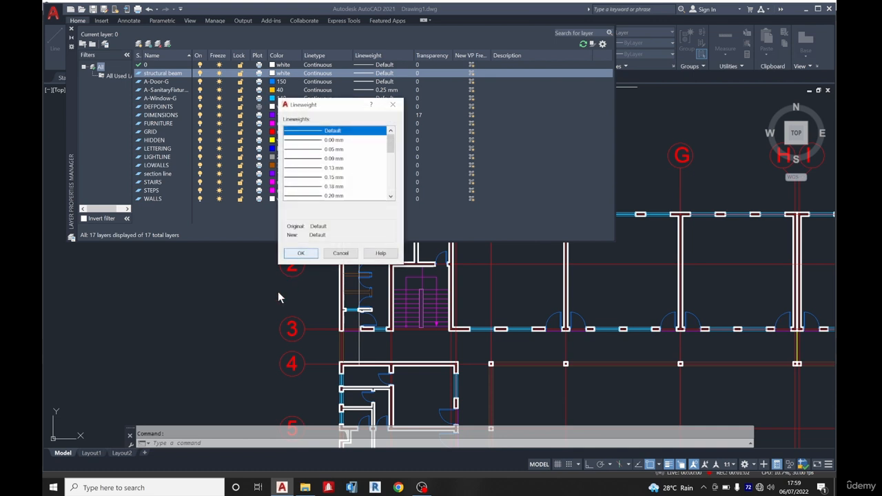
click(314, 178)
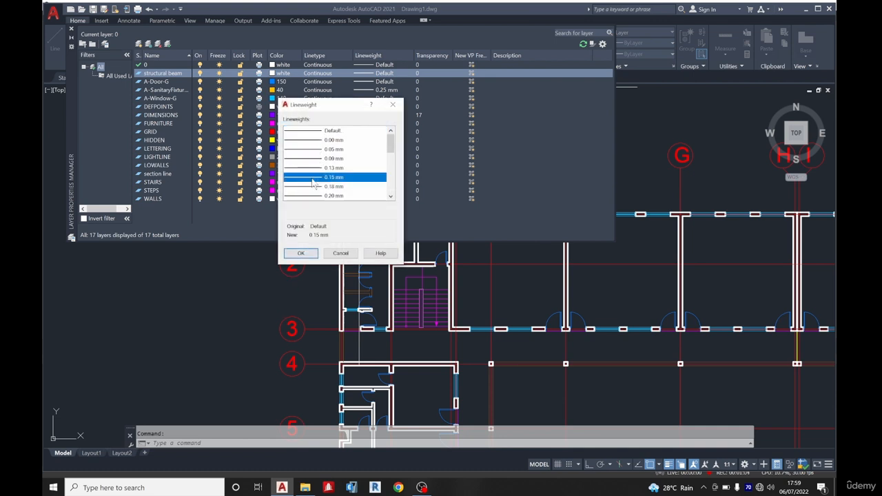
click(300, 254)
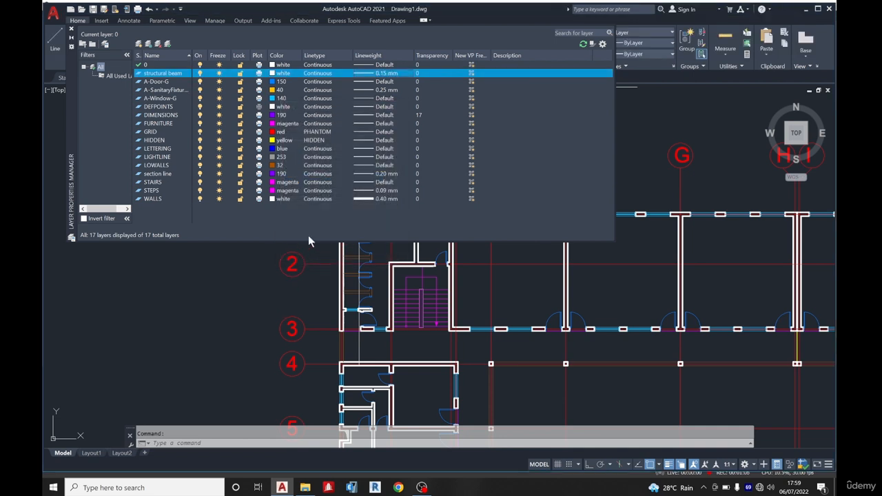
click(273, 74)
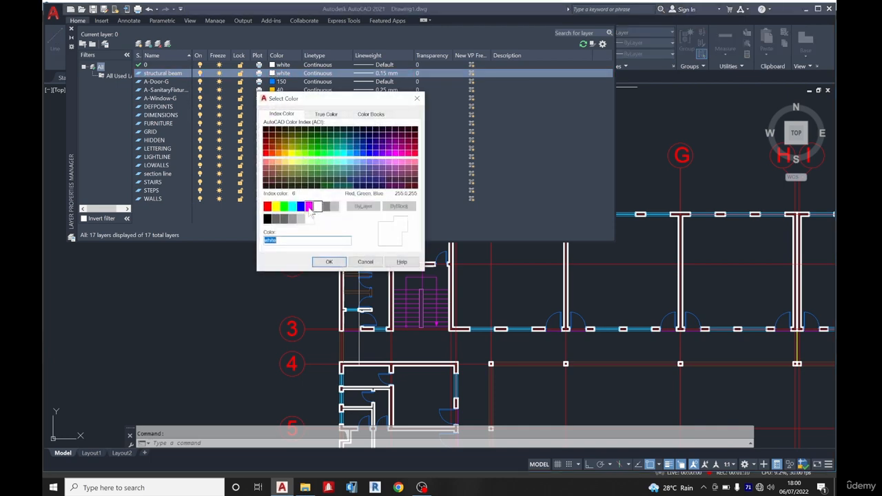
click(330, 262)
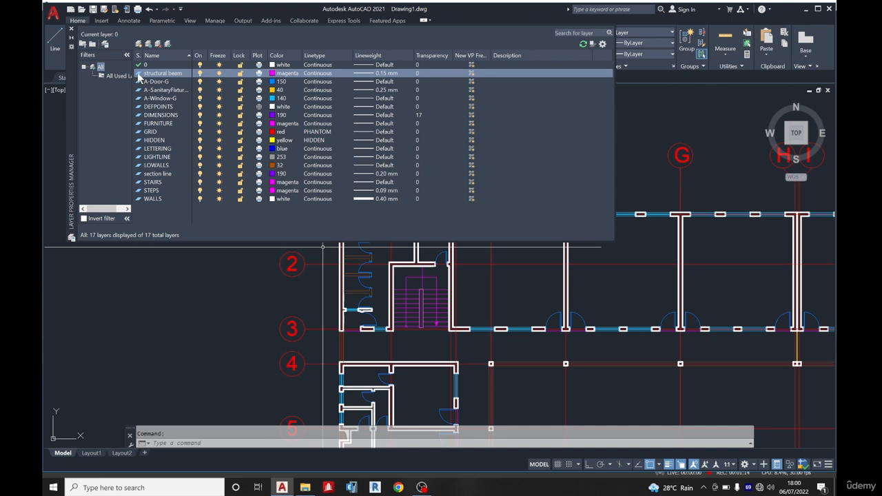
Create a new layer named "structural column" and set its color to red
right_click(172, 209)
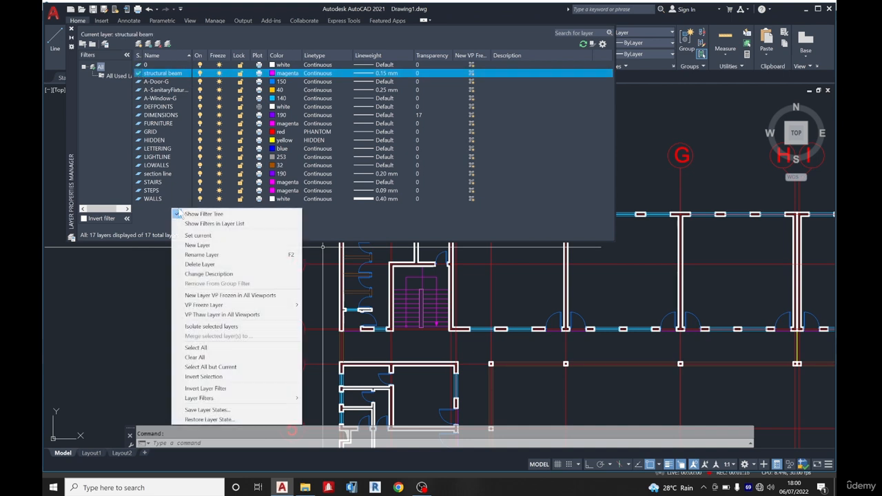
click(232, 246)
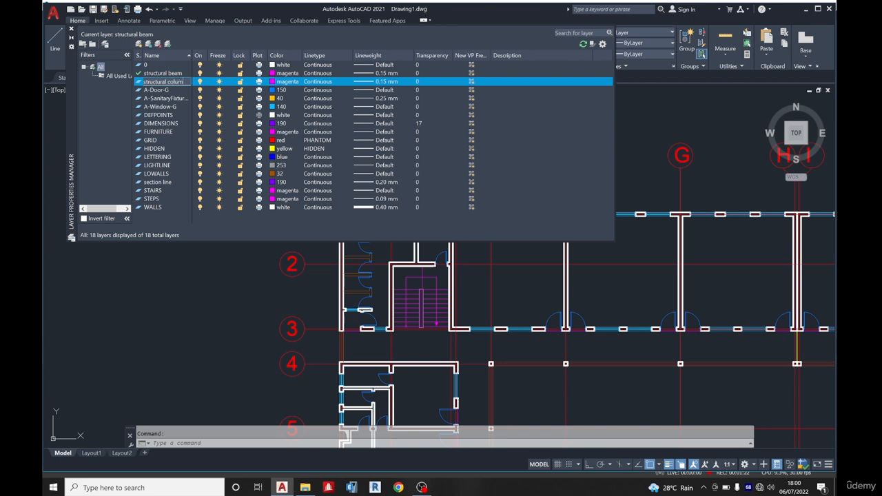
click(270, 81)
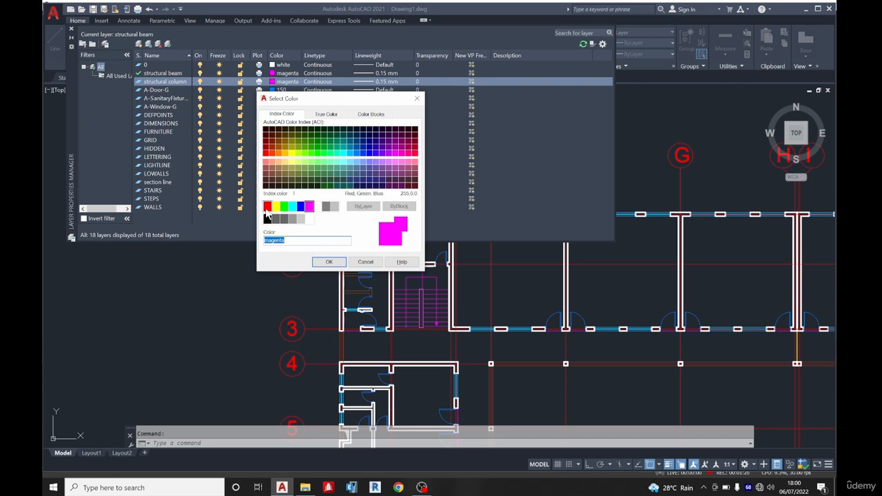
click(329, 262)
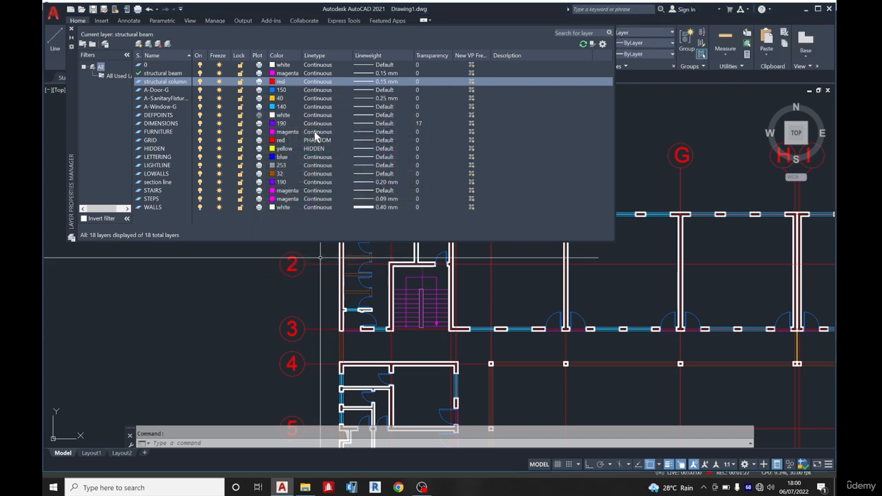
Set the structural column layer's lineweight to 0.50 mm, make it current and close the layer manager
click(364, 82)
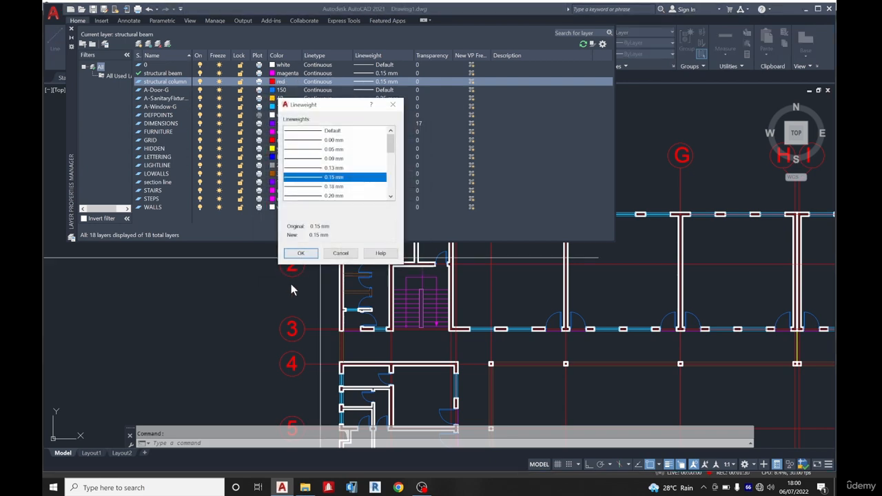
scroll(352, 197, down, 3)
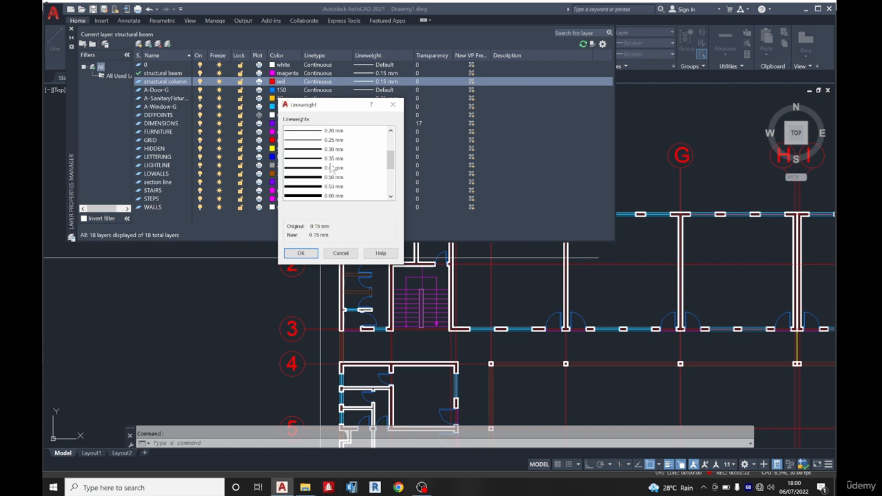
click(300, 254)
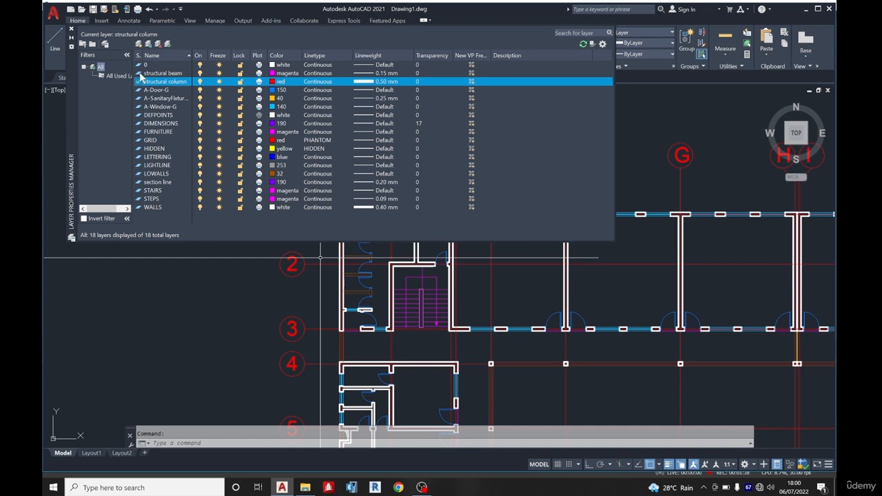
click(71, 31)
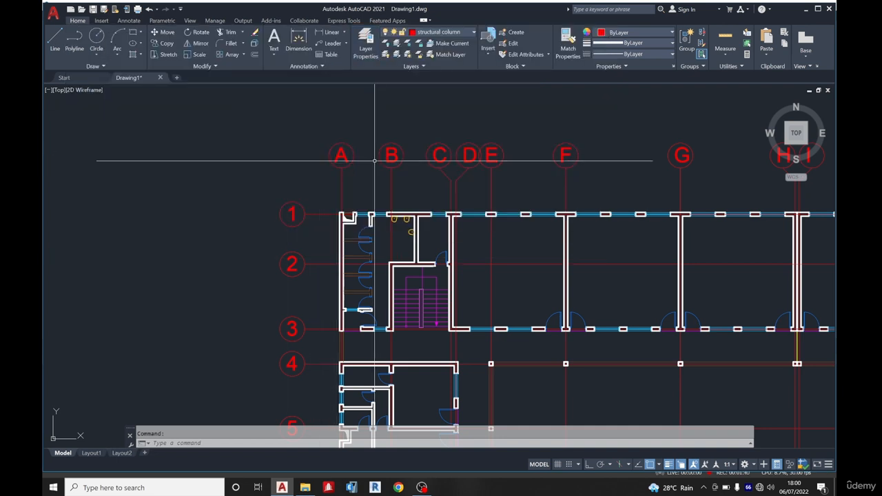
Measure the thickness of the exterior wall at the intersection of grid lines A and 1 with a linear dimension
scroll(340, 200, up, 4)
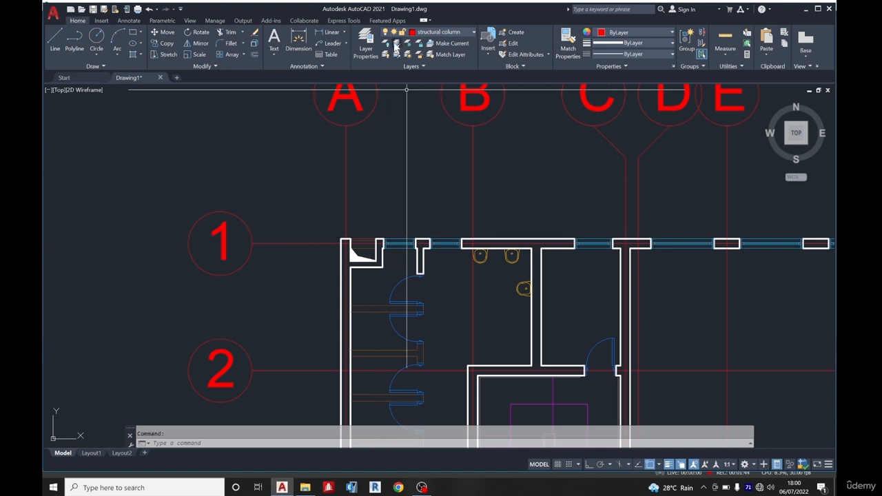
click(321, 32)
scroll(338, 245, up, 3)
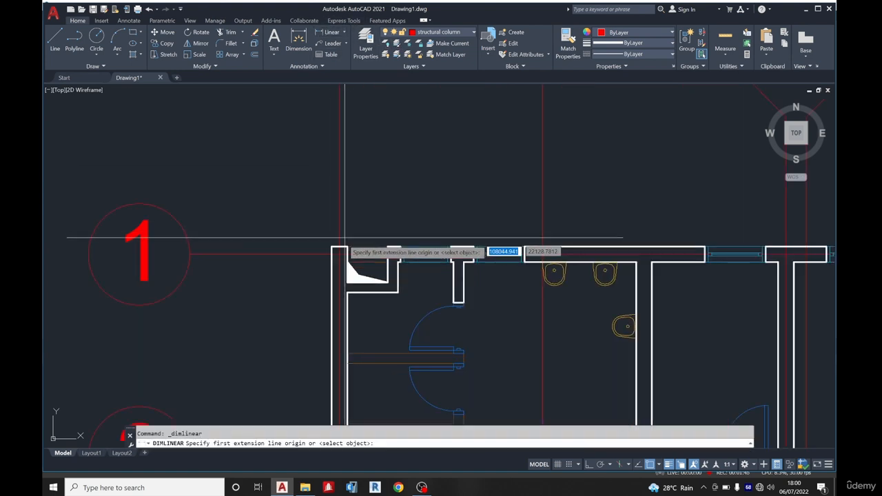
click(325, 249)
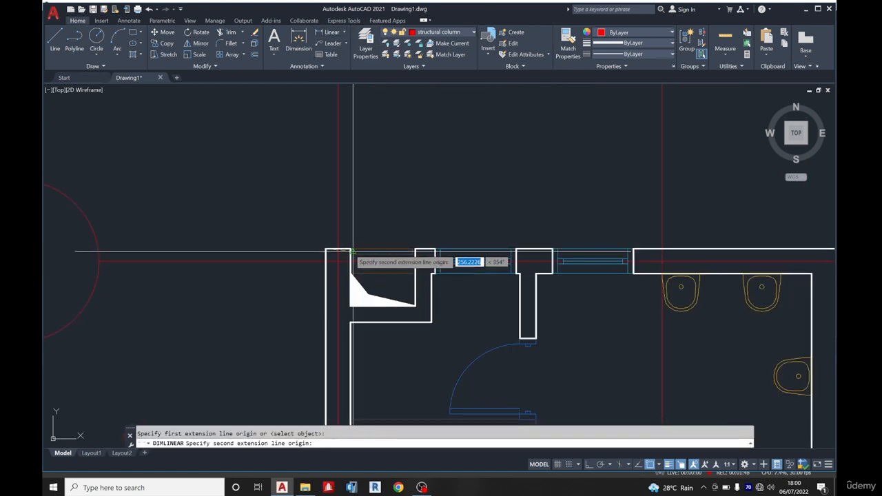
key(Escape)
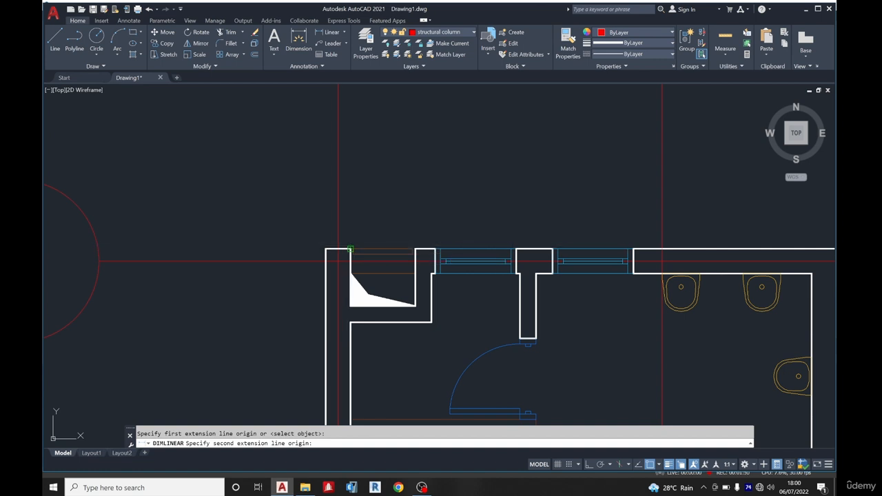
Offset grid line A by 115 to both sides so the new lines follow the wall faces
scroll(337, 227, down, 3)
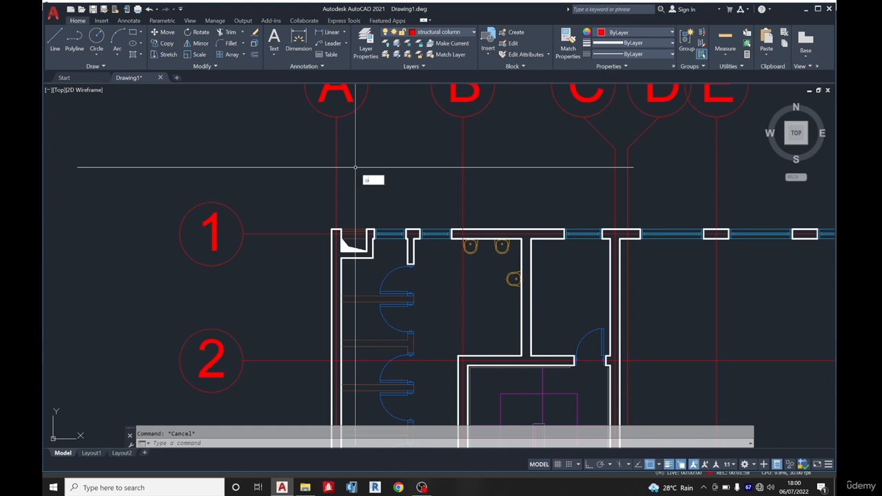
text(OFFSET)
key(Return)
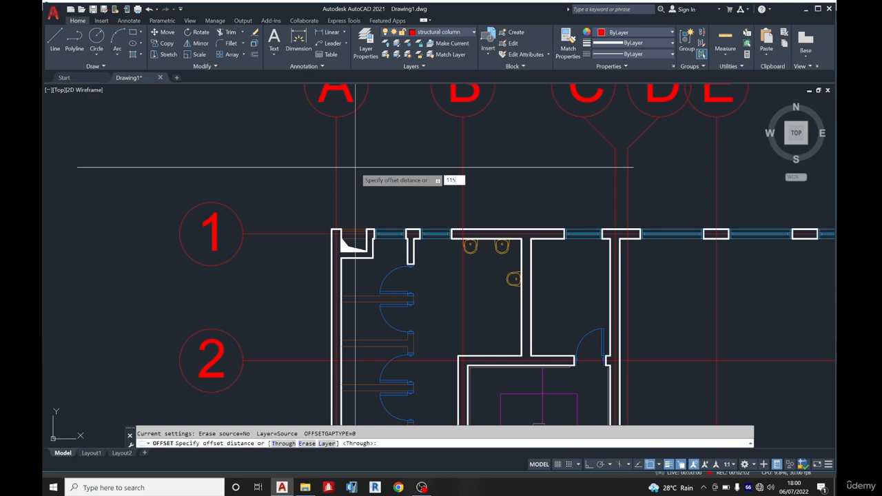
key(Return)
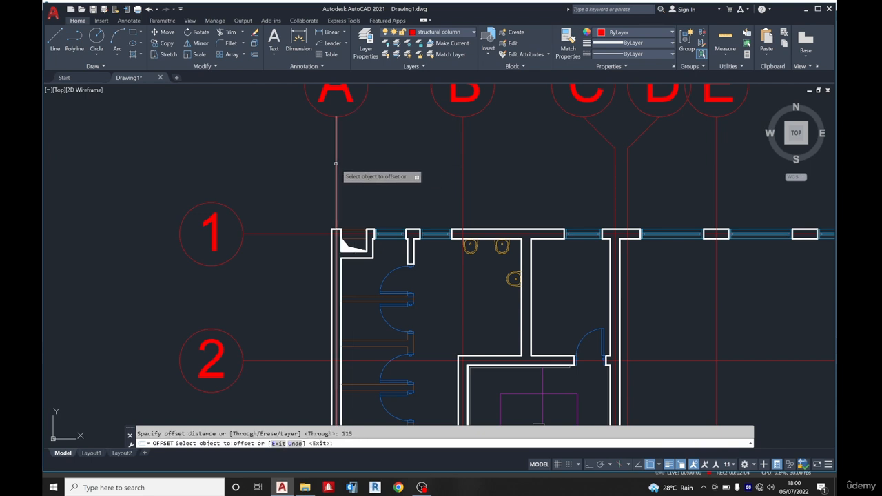
click(335, 164)
scroll(331, 177, up, 2)
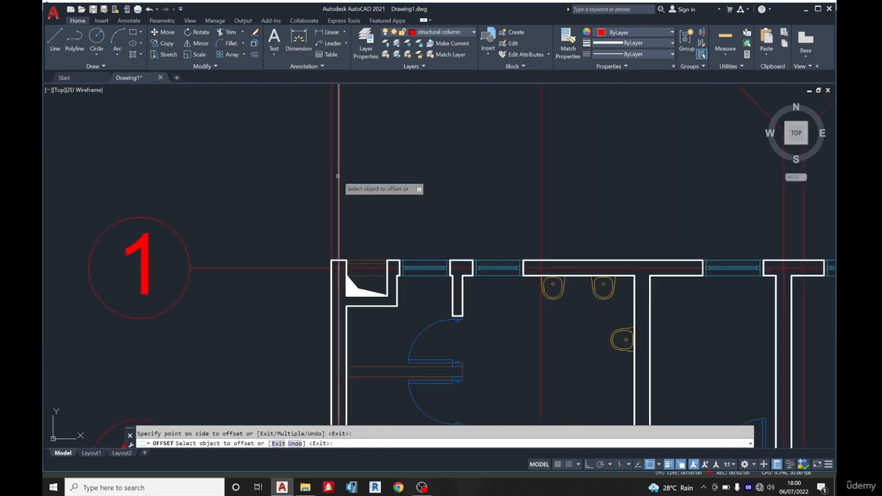
click(338, 176)
key(Escape)
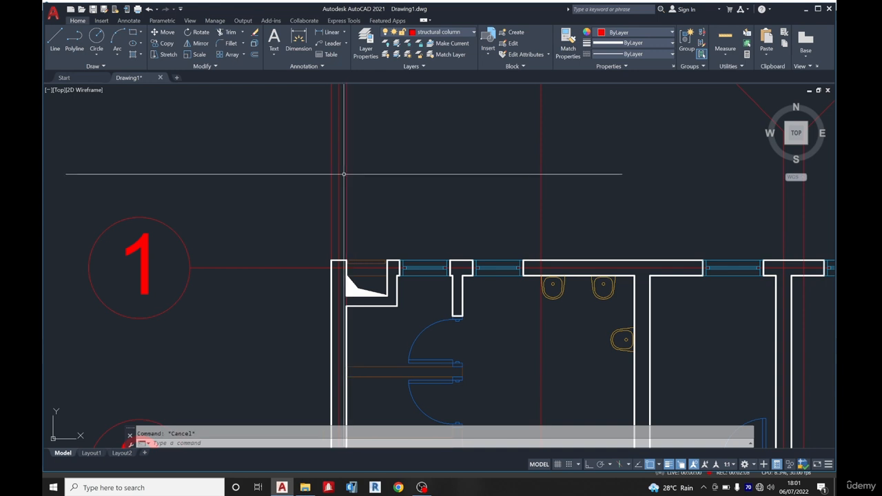
Move the two offset lines beside grid line A to the structural beam layer
click(332, 165)
click(334, 165)
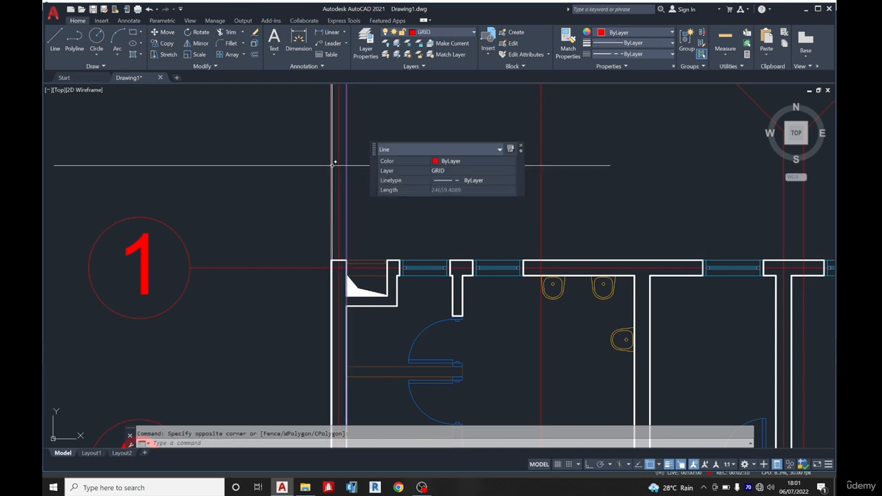
click(332, 165)
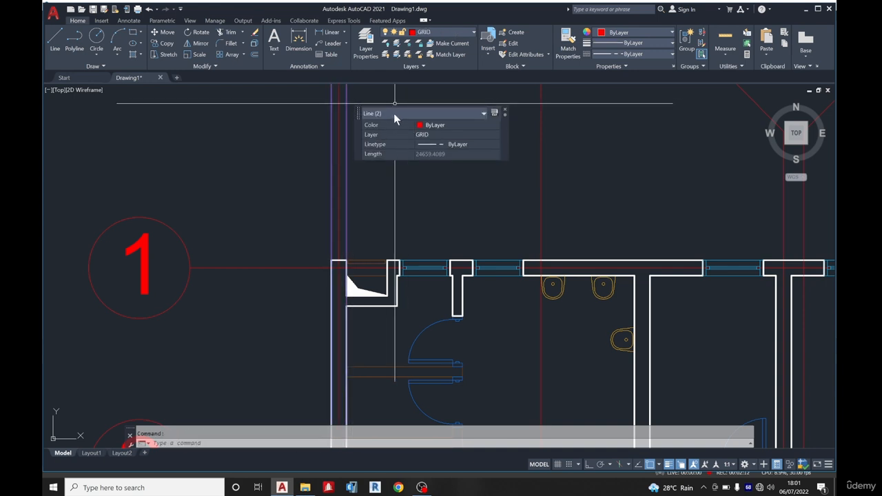
click(434, 134)
scroll(449, 161, down, 1)
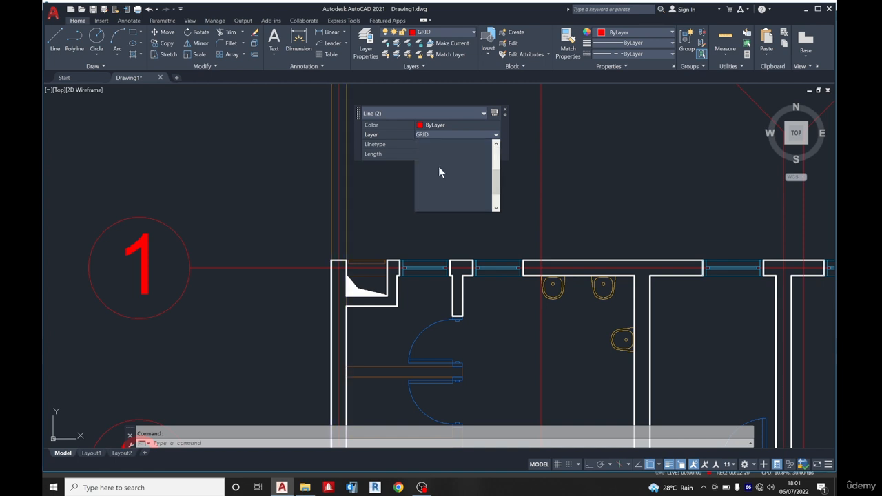
click(455, 189)
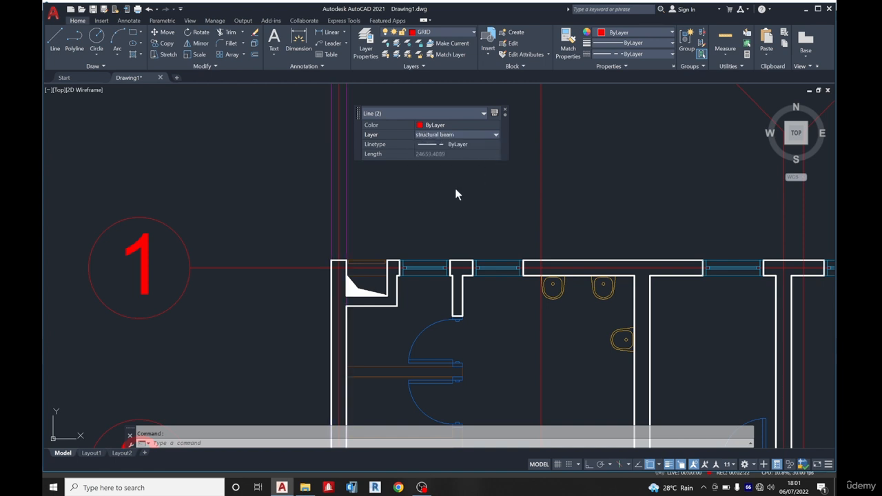
key(Escape)
Trim the two beam lines beside grid line A where they extend beyond grid lines 1 and 6
scroll(341, 189, down, 5)
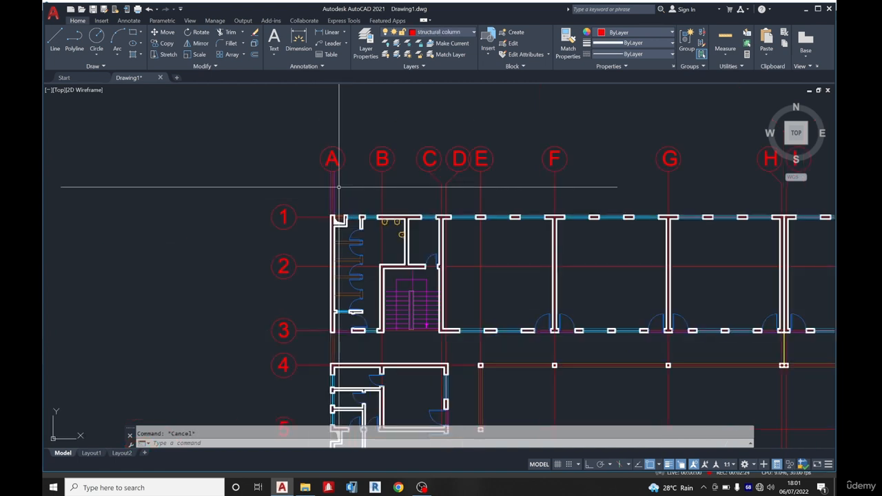
scroll(344, 326, up, 5)
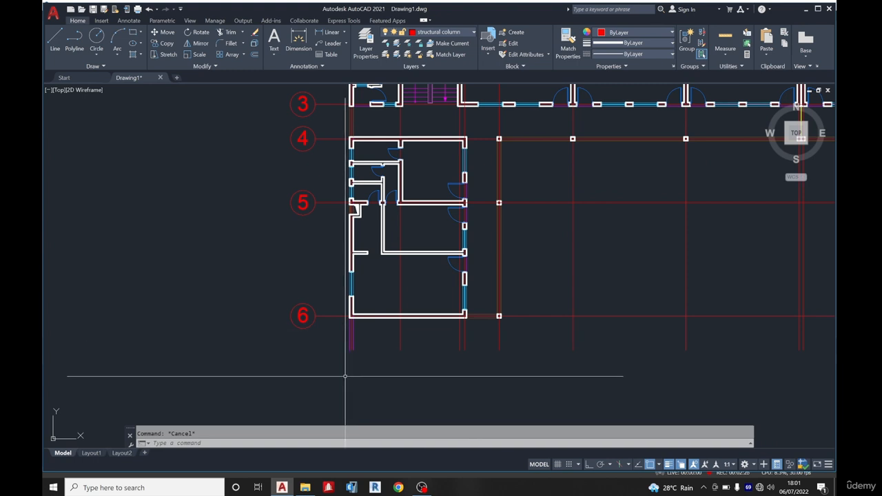
scroll(348, 338, down, 2)
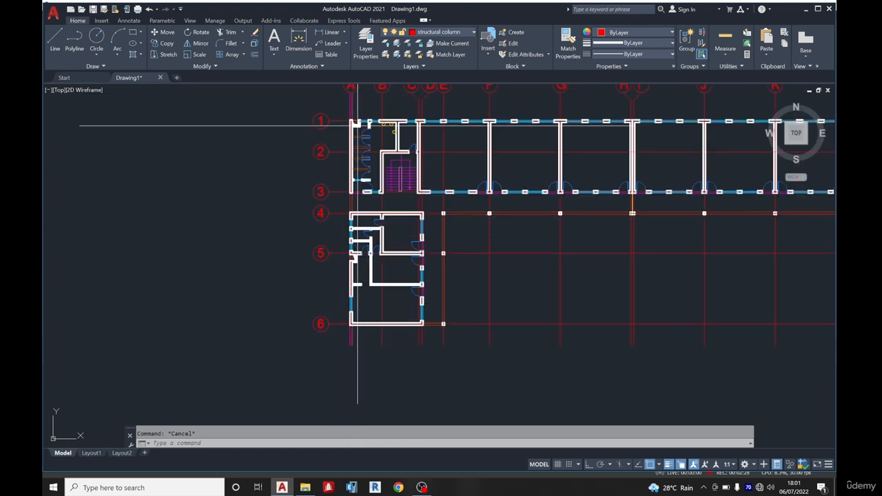
scroll(349, 197, down, 1)
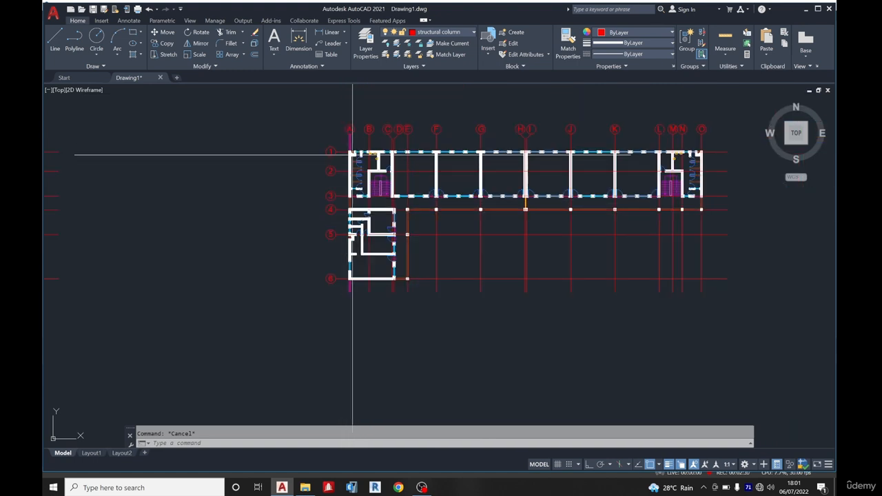
scroll(348, 148, up, 5)
scroll(347, 155, down, 3)
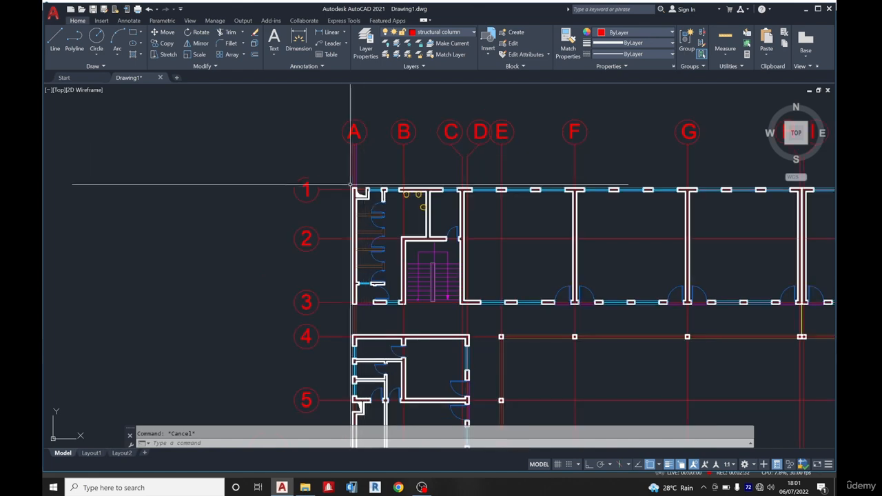
click(338, 190)
click(318, 155)
scroll(319, 155, down, 2)
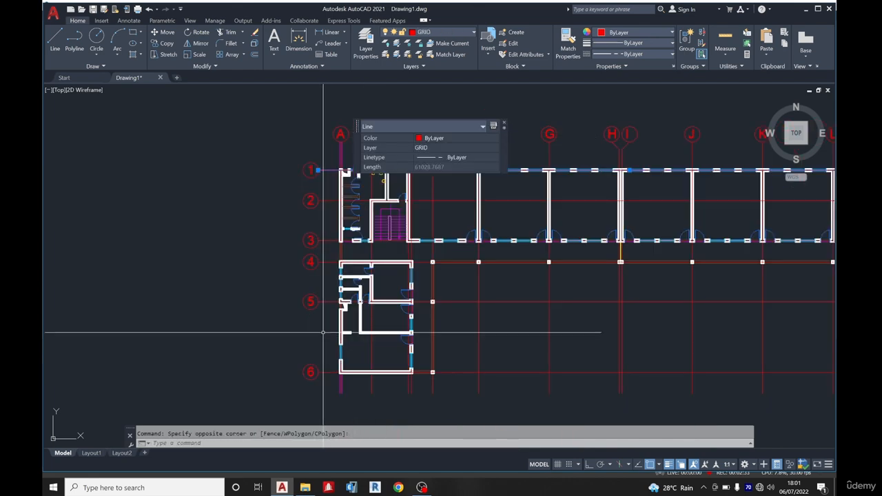
click(321, 372)
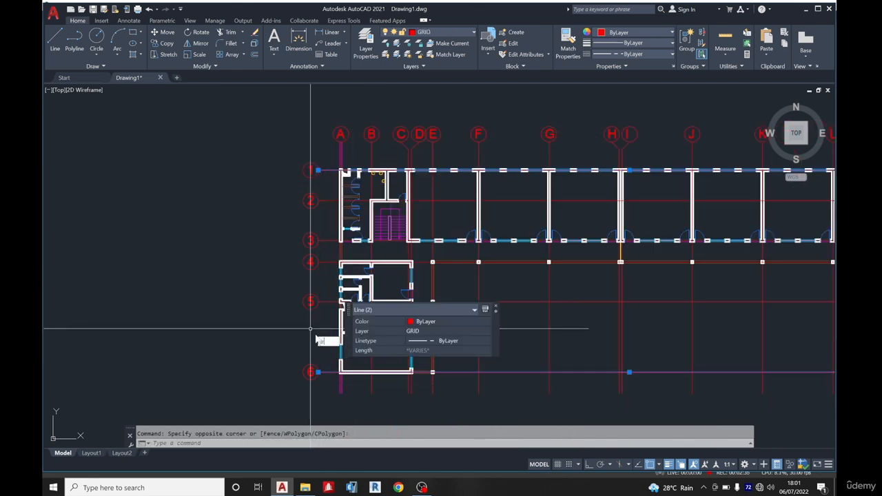
text(tr)
key(Return)
scroll(342, 358, up, 7)
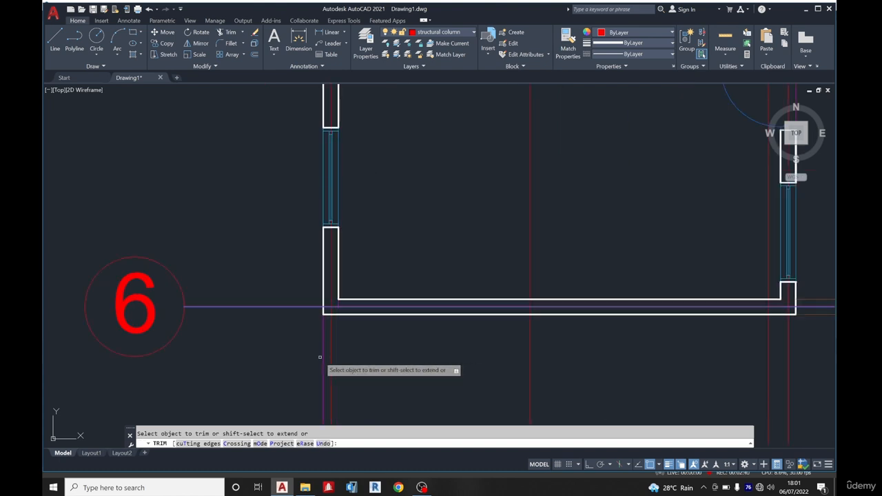
scroll(296, 252, down, 5)
scroll(296, 234, up, 6)
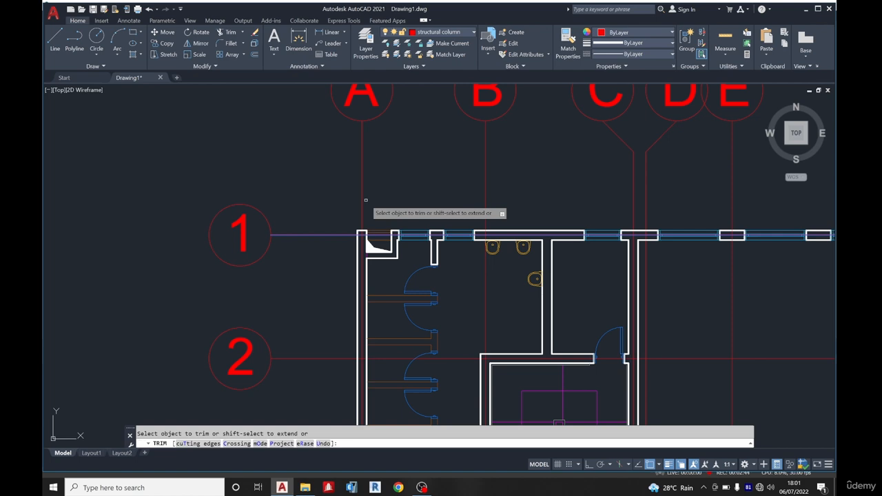
key(Escape)
Copy the two structural beam lines from the A-1 grid intersection to the C-1 grid intersection
scroll(364, 183, down, 4)
scroll(400, 234, up, 5)
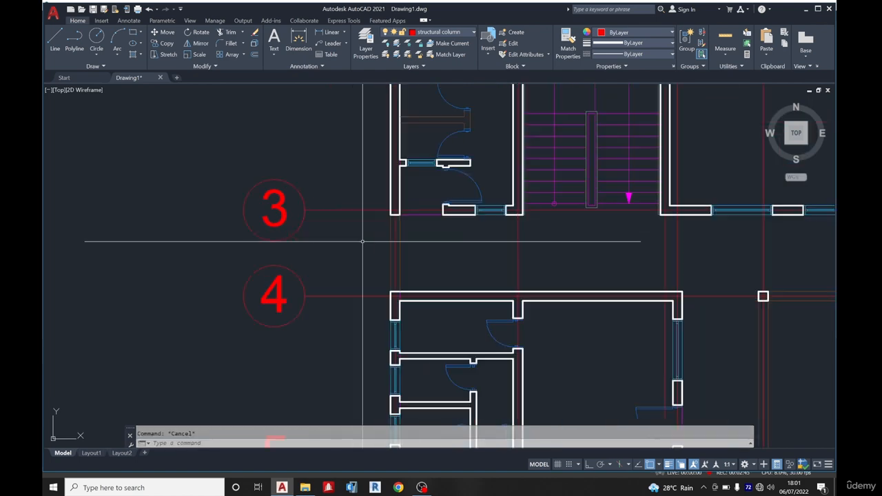
click(400, 234)
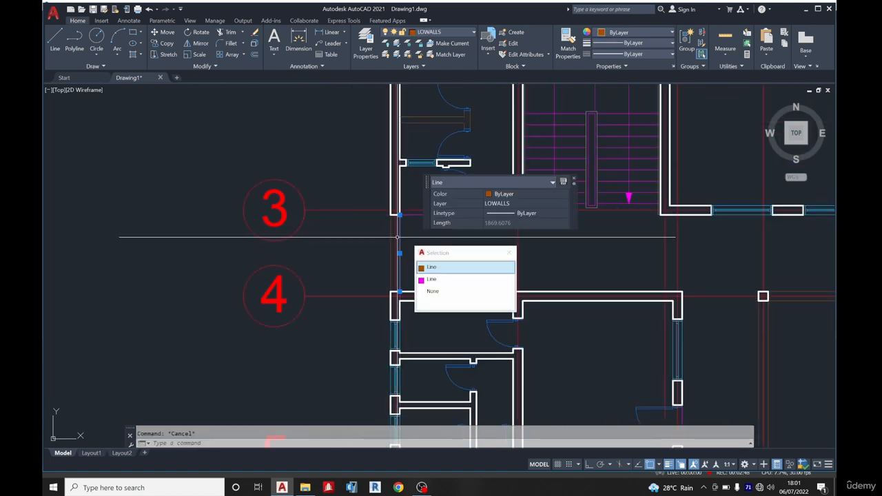
click(445, 278)
scroll(396, 256, up, 4)
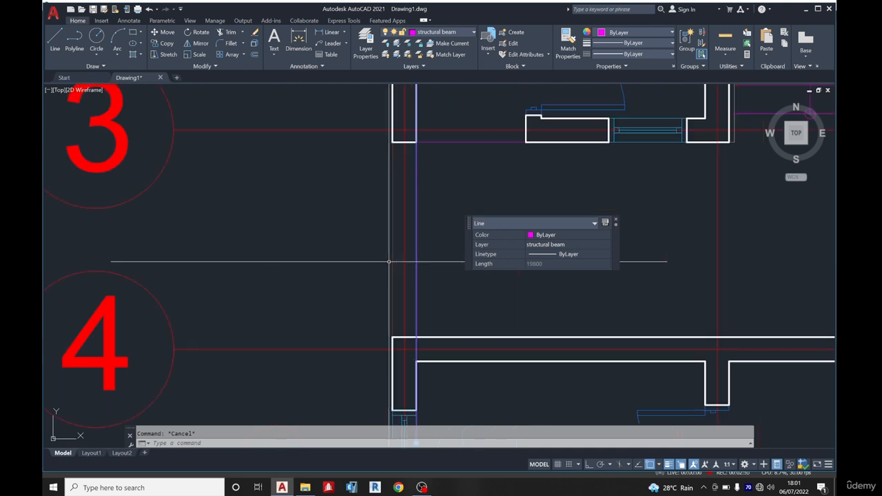
click(393, 255)
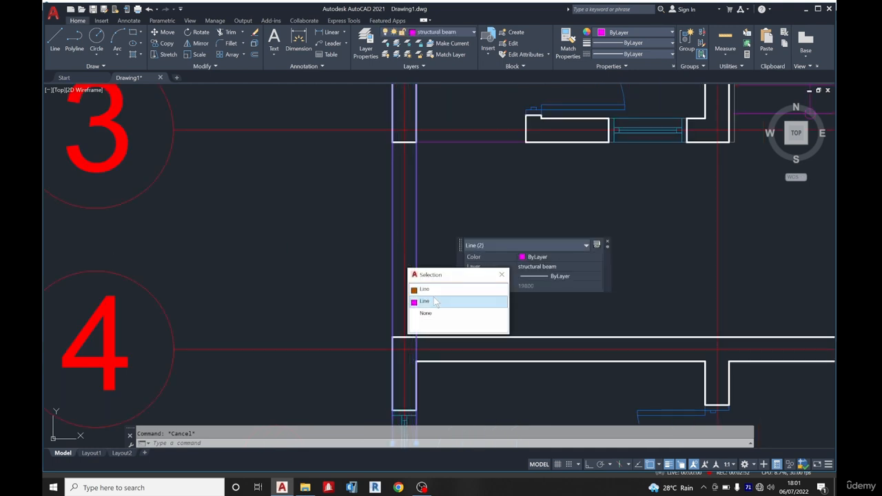
click(433, 302)
scroll(357, 223, down, 5)
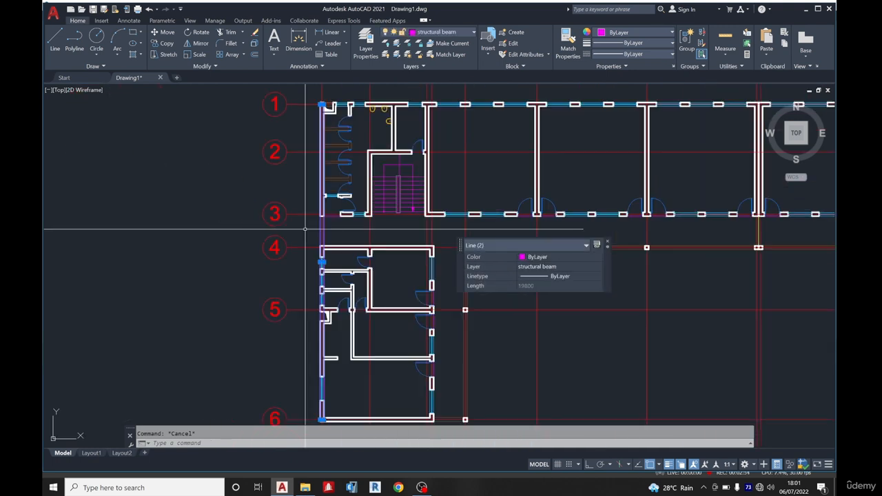
click(173, 43)
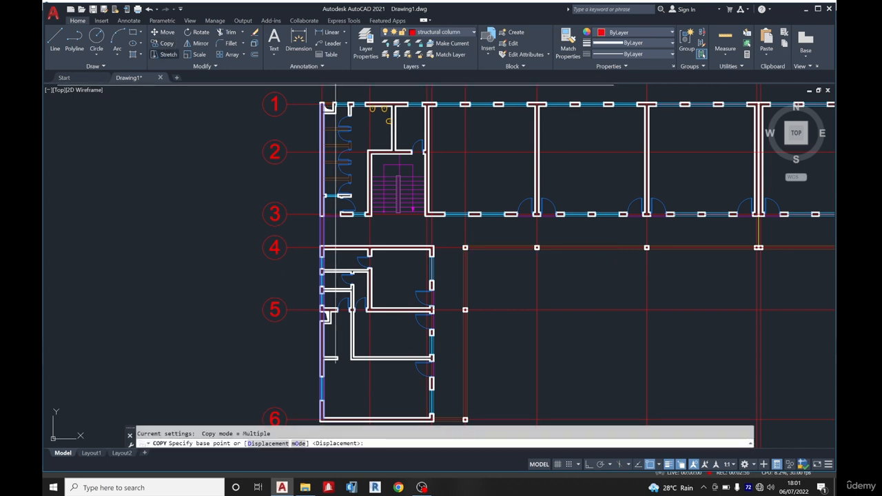
scroll(315, 125, up, 5)
scroll(288, 191, down, 3)
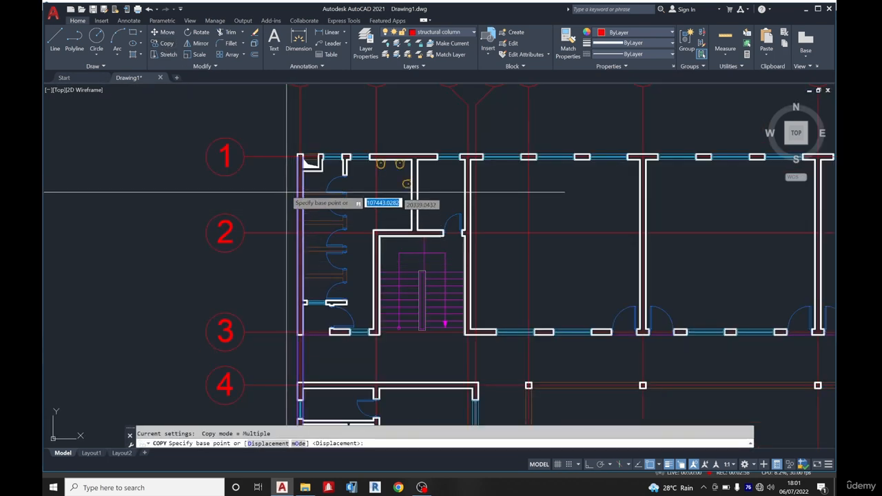
scroll(311, 138, up, 4)
scroll(310, 149, up, 4)
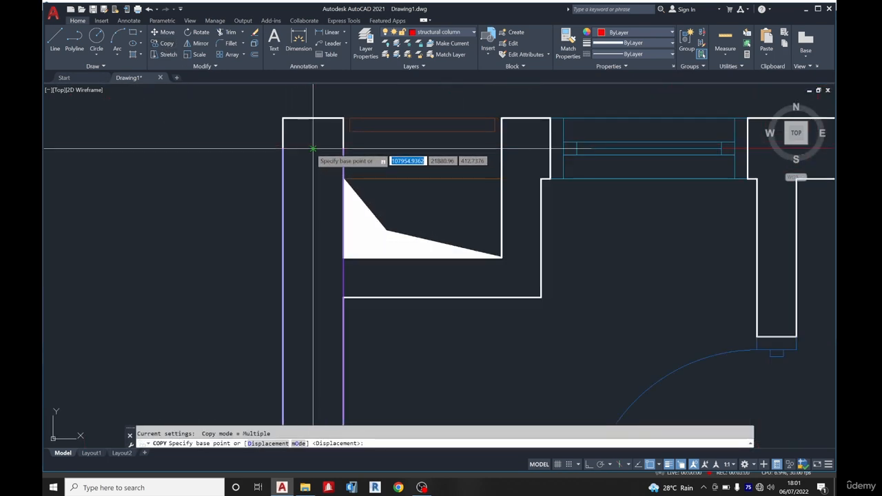
click(311, 149)
scroll(312, 149, down, 5)
scroll(485, 146, down, 4)
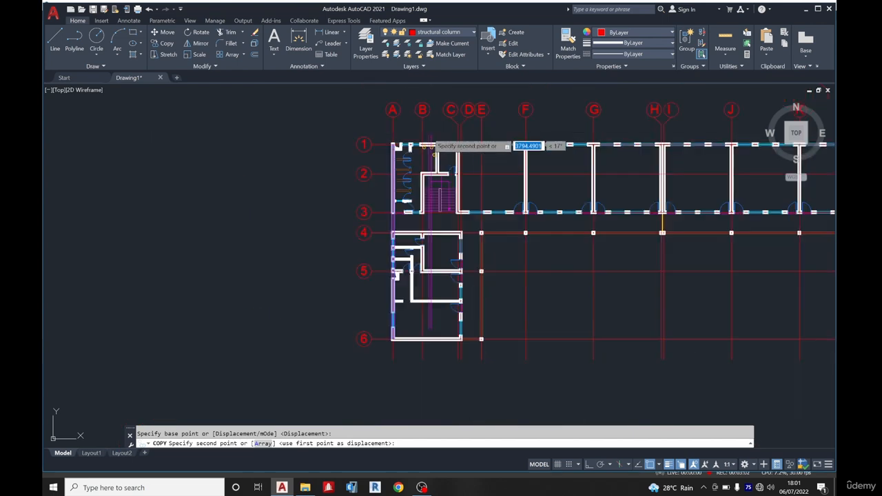
scroll(455, 149, up, 6)
scroll(394, 187, down, 4)
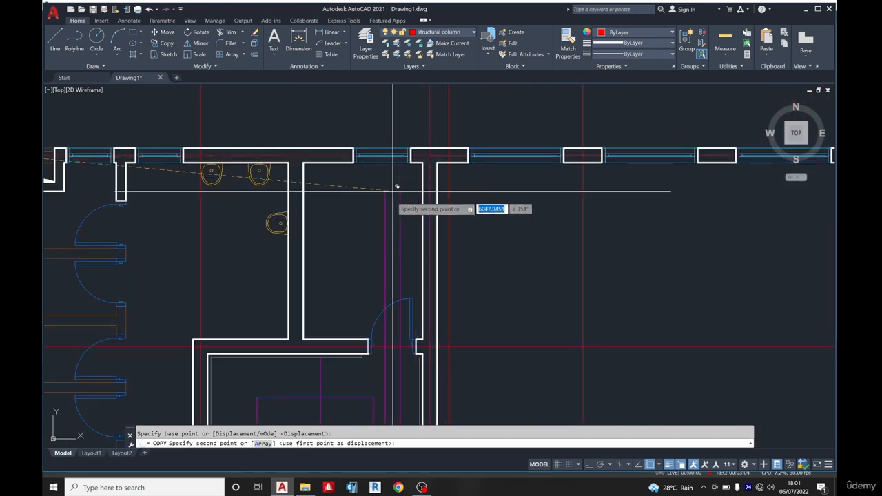
scroll(429, 183, up, 5)
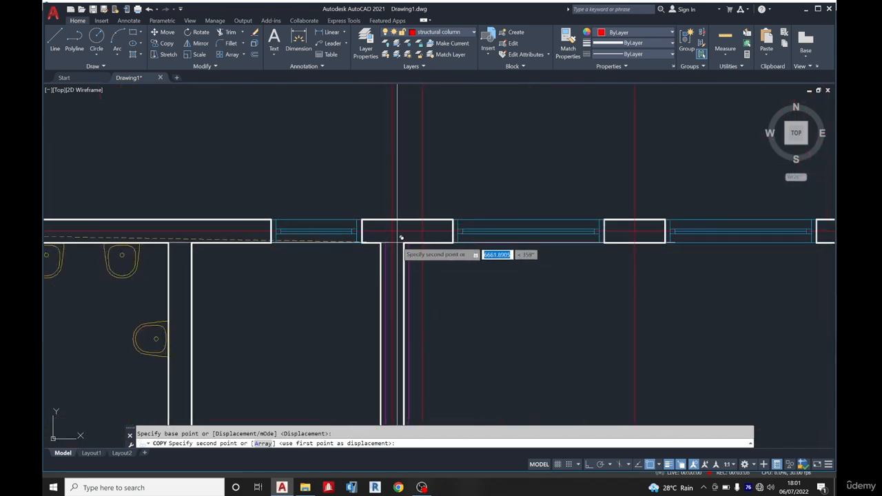
click(392, 231)
Copy the two structural beam lines onto the grid intersections F-1 and G-1, and end the copy
scroll(392, 231, down, 5)
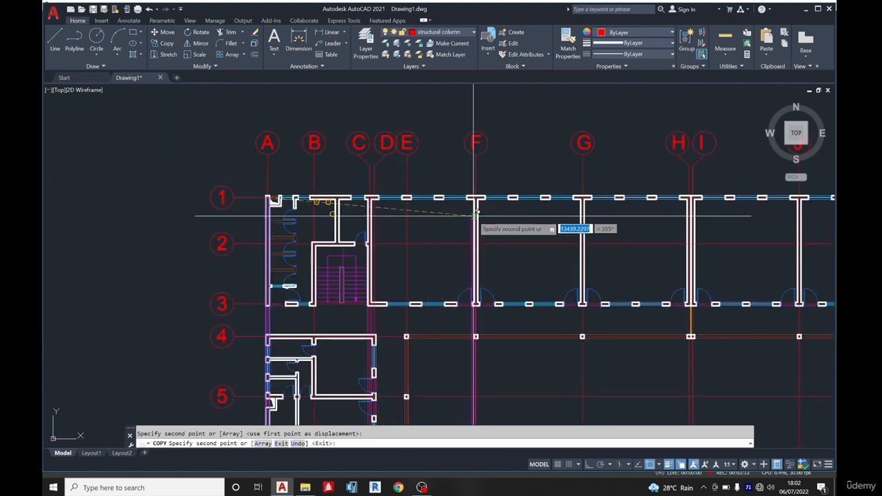
scroll(475, 200, up, 6)
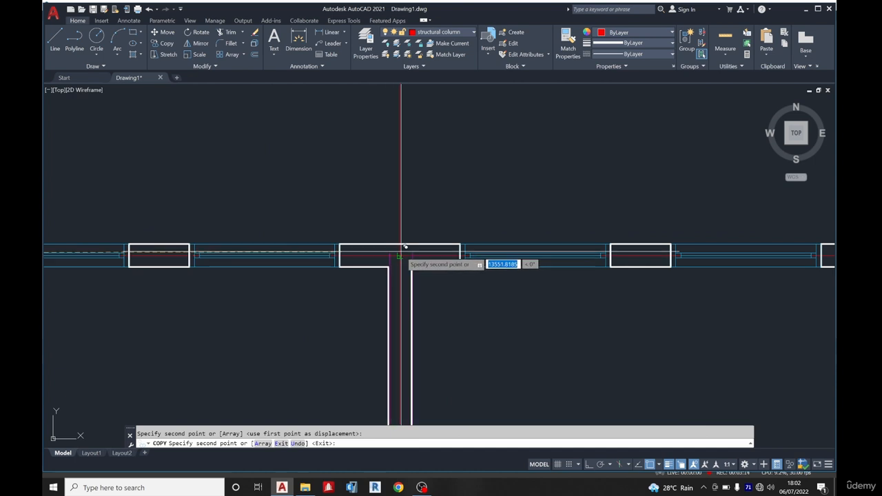
scroll(463, 197, down, 5)
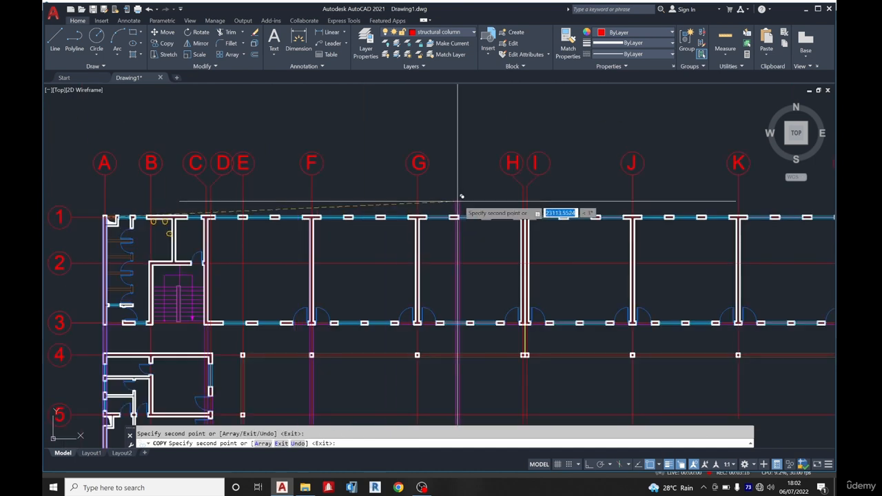
scroll(402, 204, up, 6)
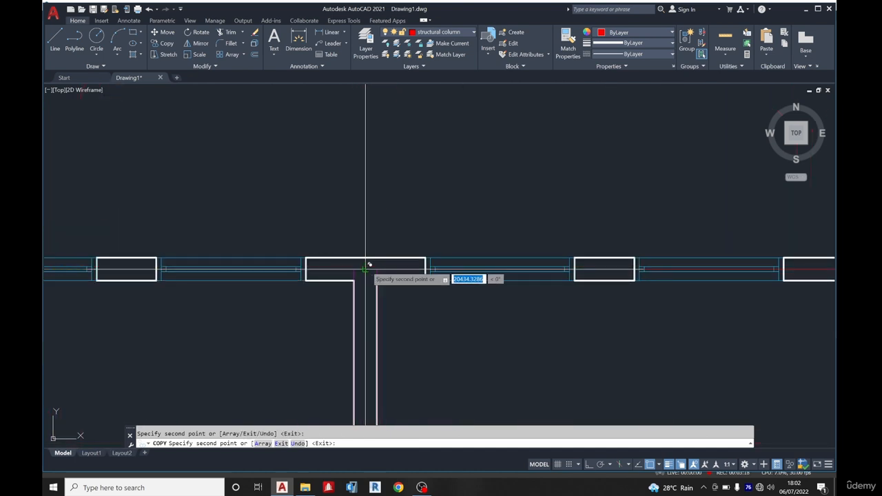
scroll(365, 258, down, 5)
scroll(422, 259, up, 6)
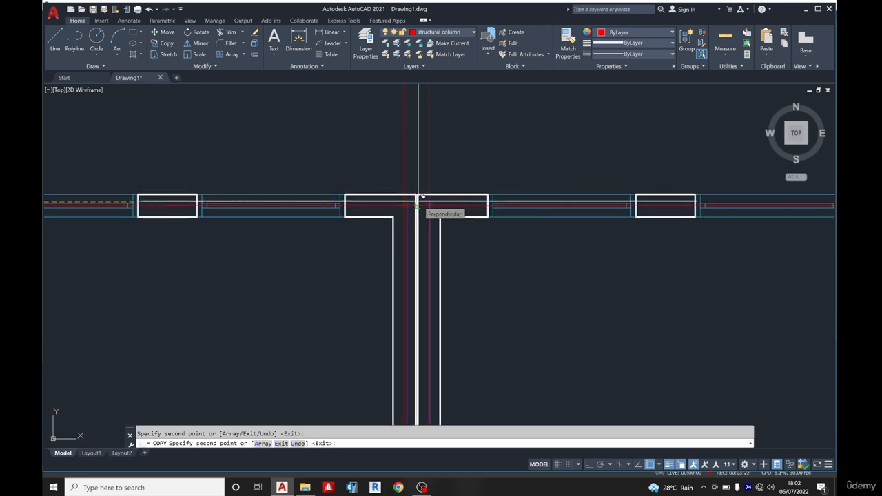
key(Escape)
scroll(422, 200, down, 6)
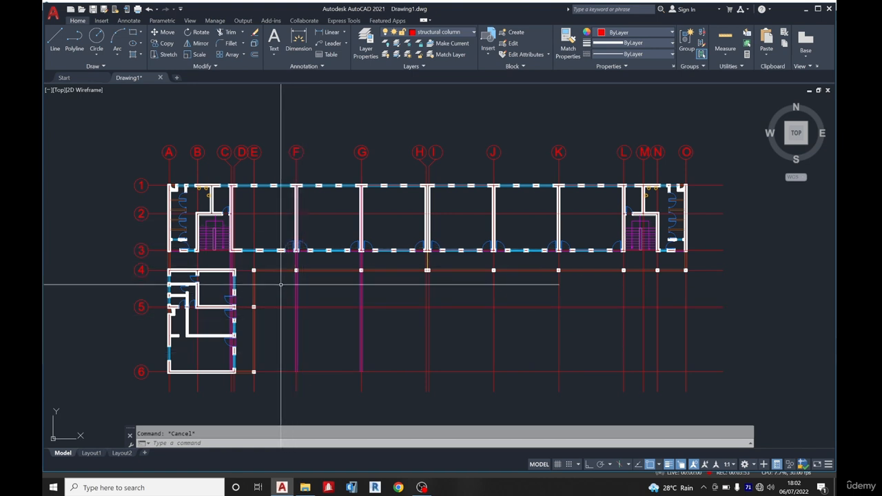
Trim the beam lines on grid lines F and G where they extend below grid line 4
scroll(282, 259, up, 5)
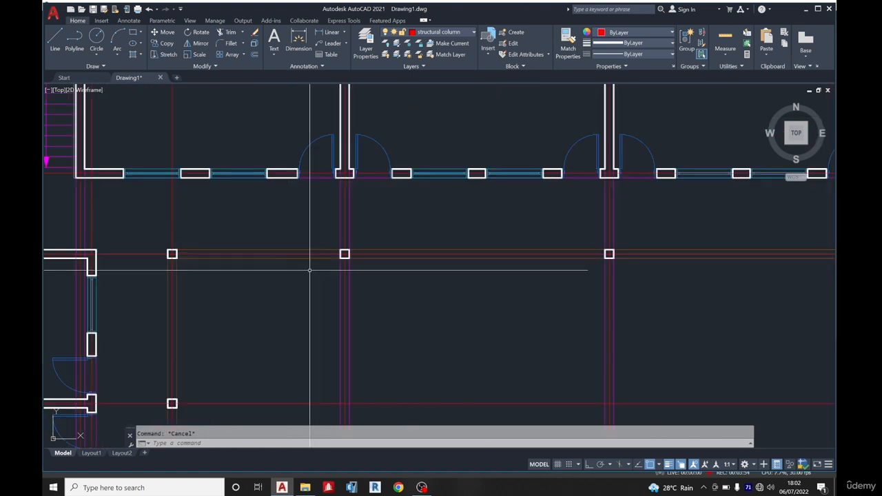
click(375, 253)
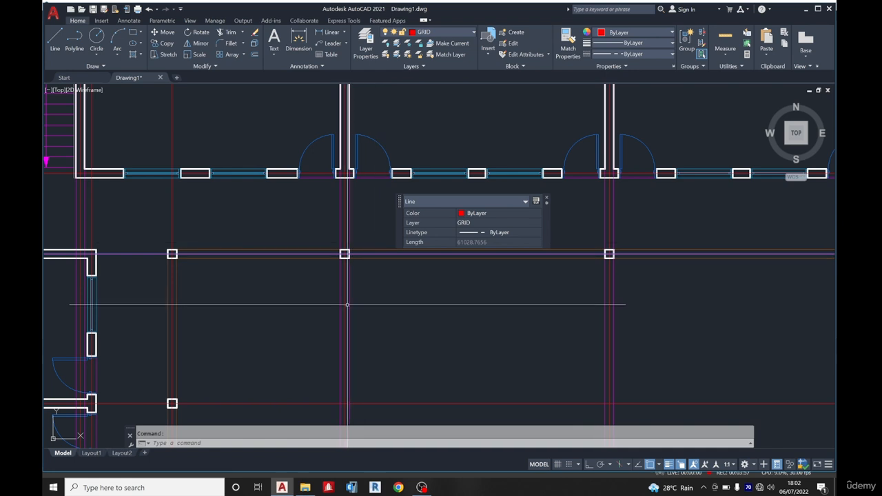
text(t)
click(391, 333)
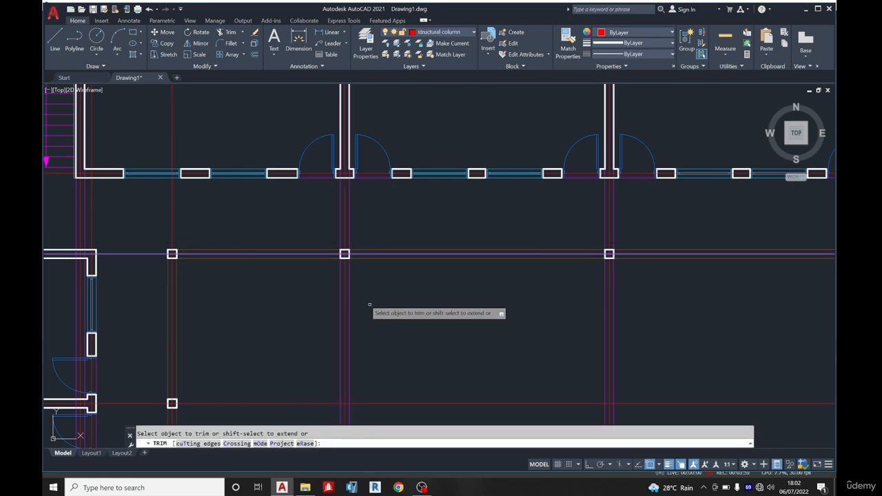
scroll(352, 275, up, 4)
click(334, 268)
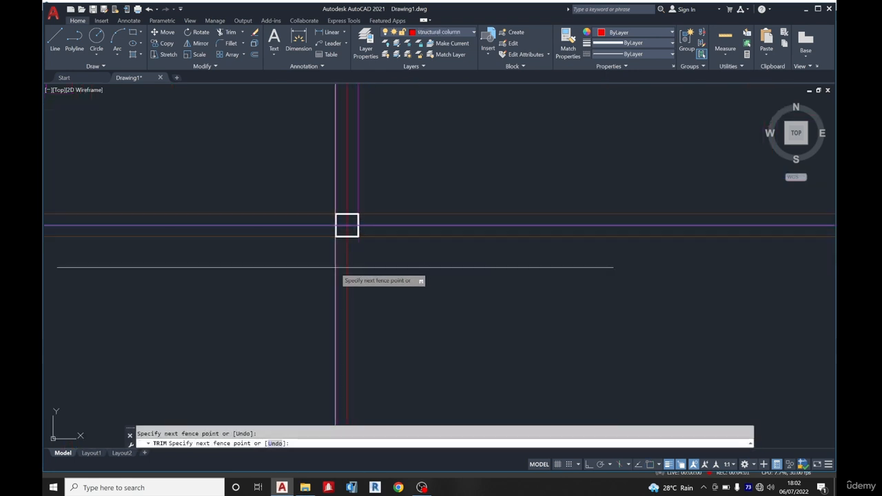
click(342, 273)
scroll(209, 293, down, 6)
scroll(433, 305, up, 5)
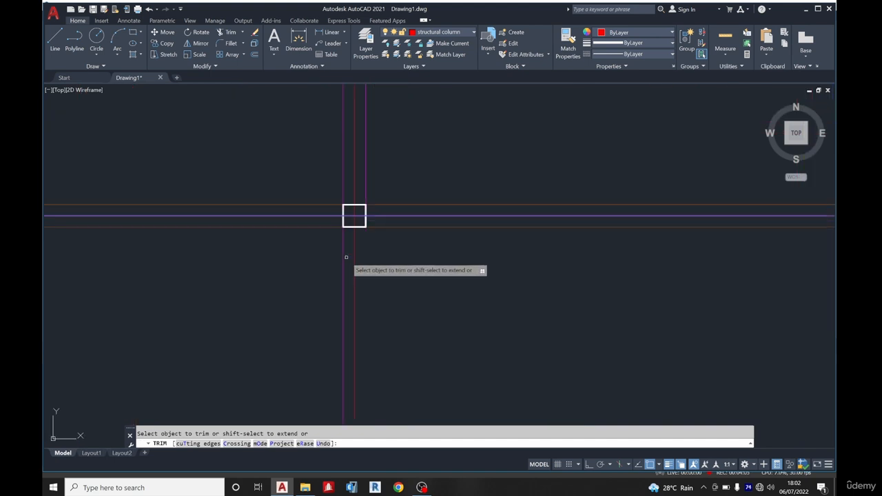
key(Escape)
scroll(341, 257, down, 6)
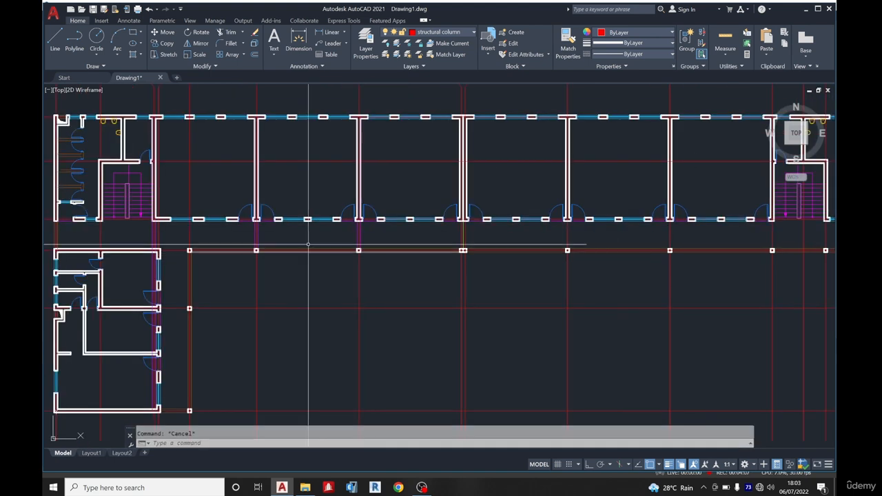
Trim the two beam lines on grid line C below grid line 3
scroll(172, 234, up, 4)
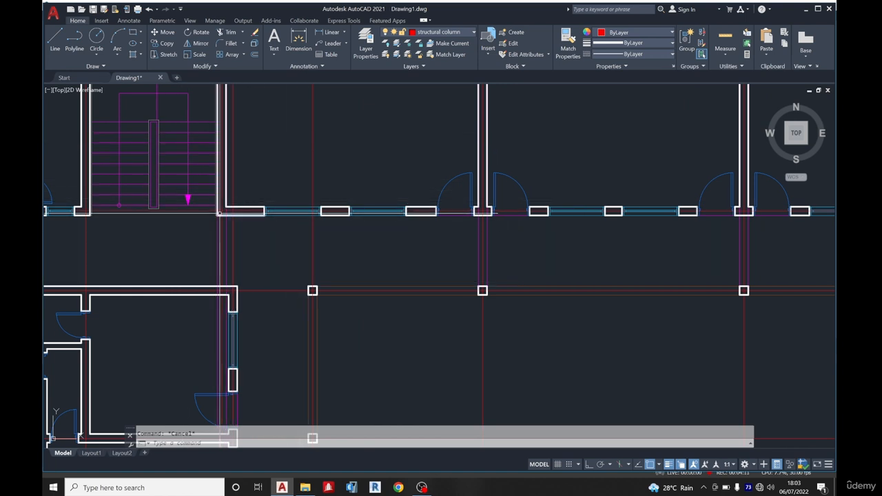
scroll(223, 213, up, 4)
click(267, 206)
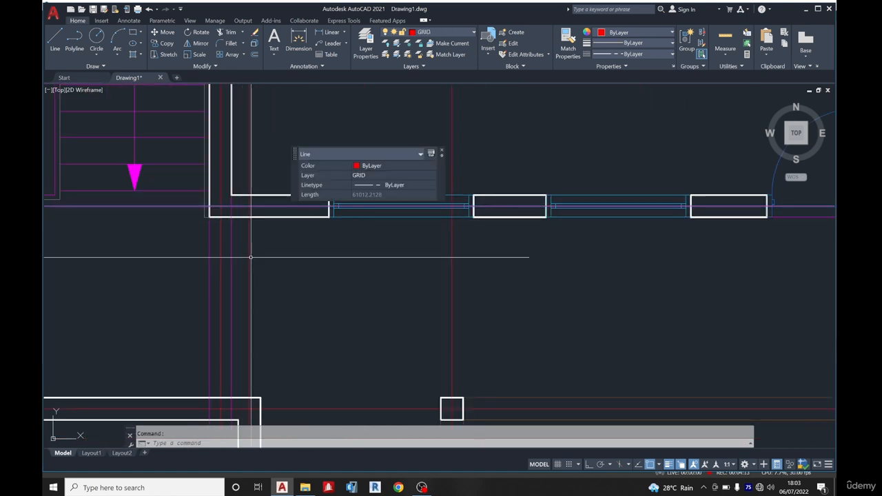
text(tr)
click(295, 277)
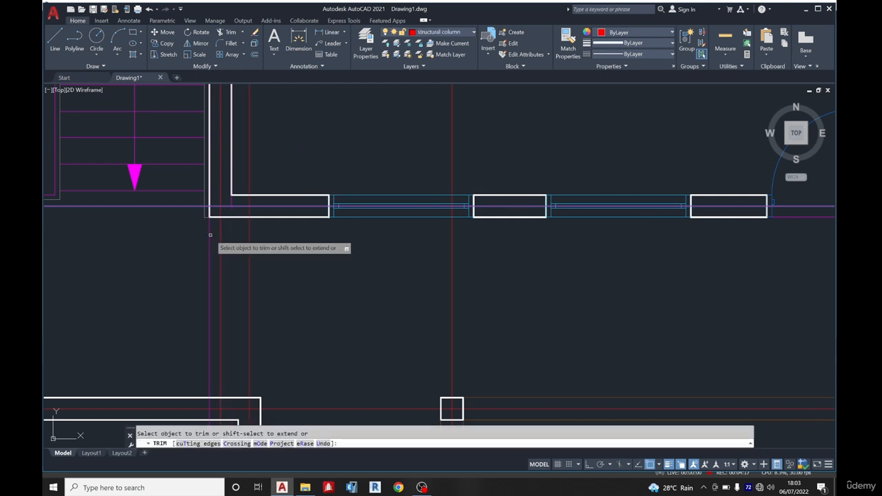
scroll(210, 235, down, 4)
key(Escape)
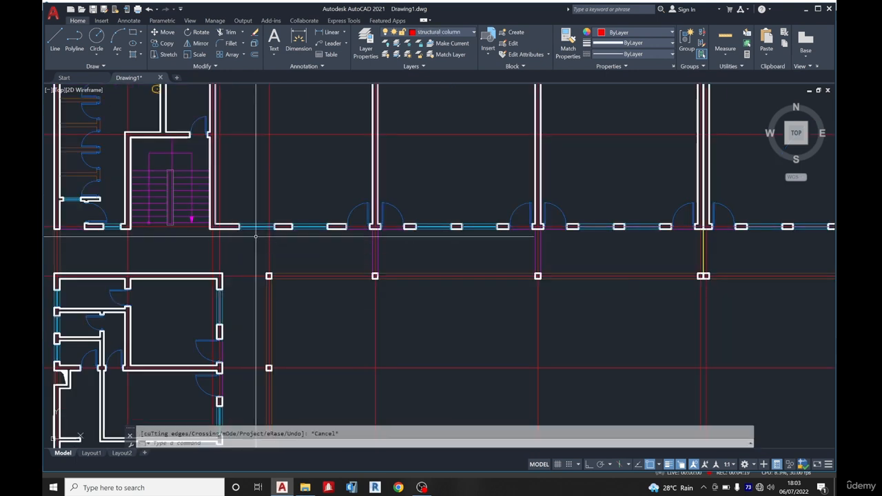
Copy the two beam lines on grid line F from the F-4 intersection to the D-6 intersection
scroll(211, 282, up, 5)
scroll(266, 248, down, 7)
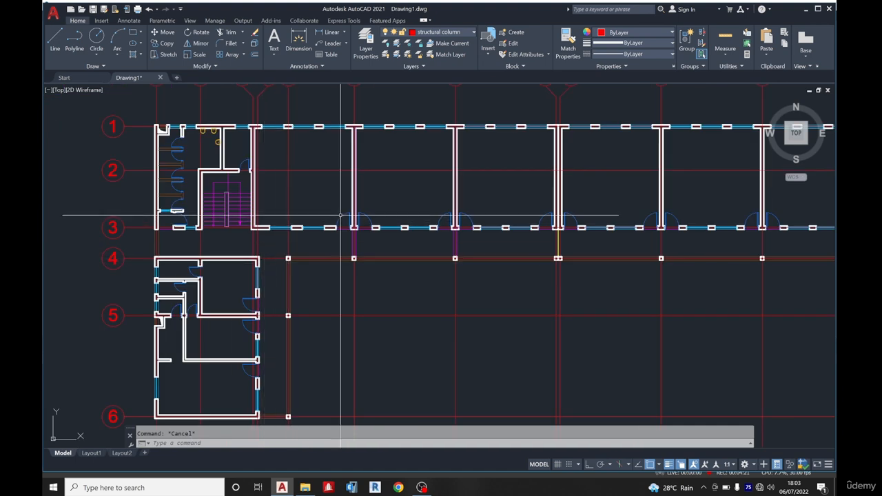
scroll(323, 244, up, 4)
click(318, 244)
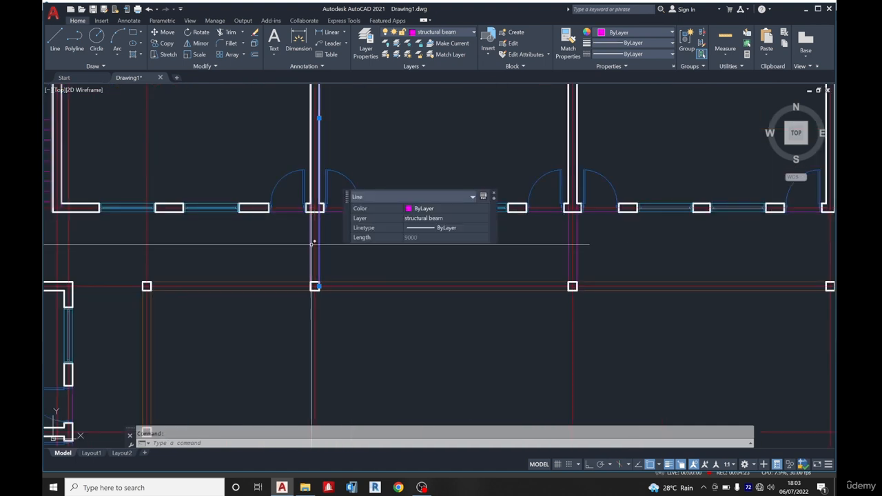
click(311, 243)
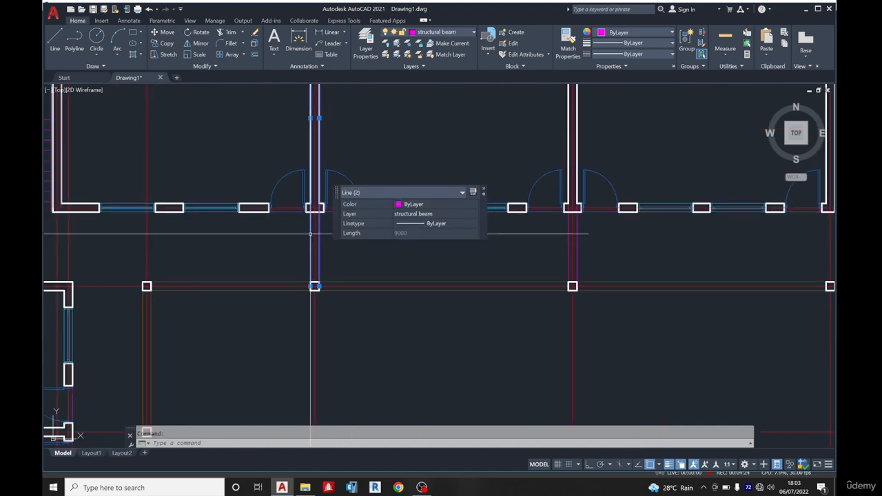
click(168, 44)
scroll(311, 279, up, 5)
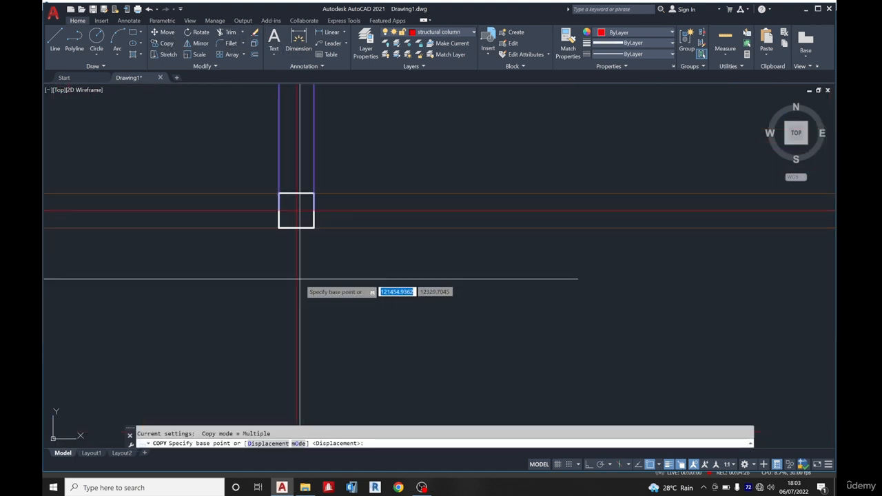
click(295, 210)
scroll(303, 210, down, 5)
scroll(321, 296, up, 5)
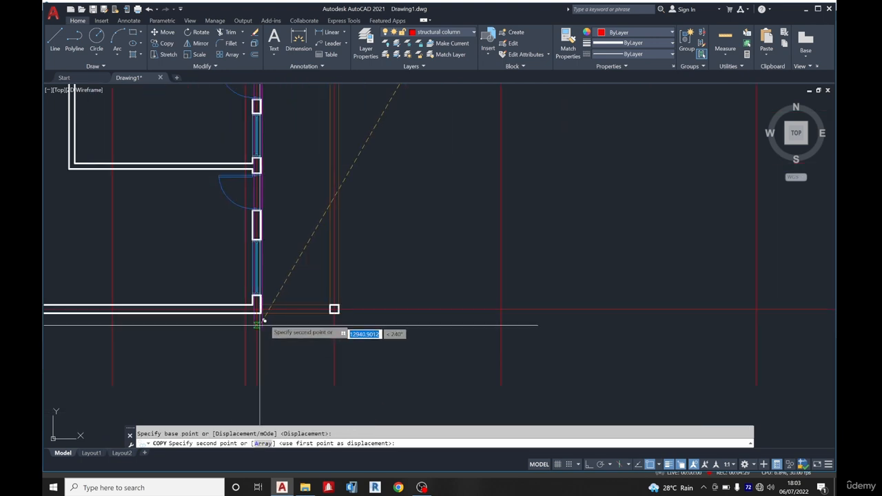
scroll(264, 321, up, 4)
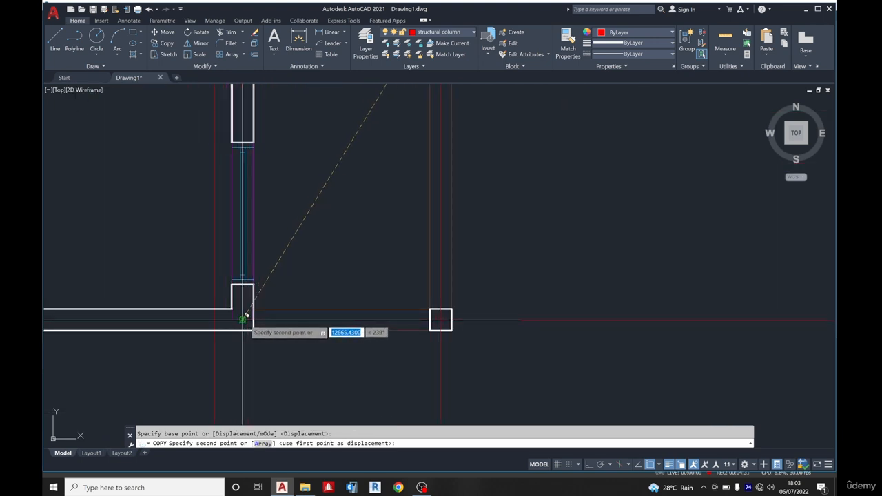
key(Escape)
scroll(270, 297, down, 6)
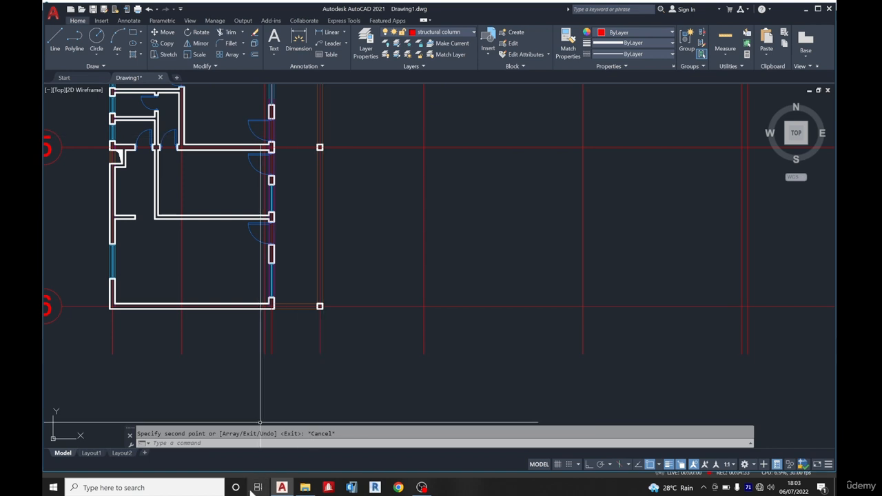
Copy the two beam lines on grid line G from the G-4 intersection to the H-4 intersection
scroll(282, 256, up, 4)
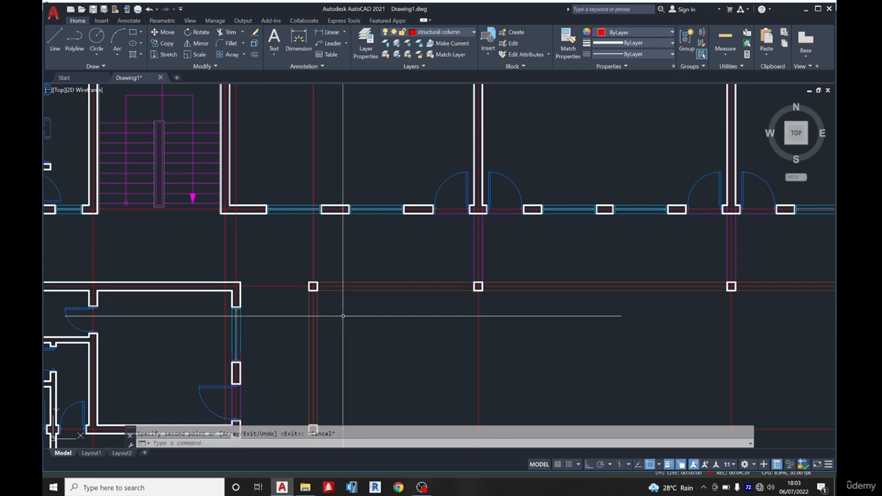
scroll(325, 187, down, 2)
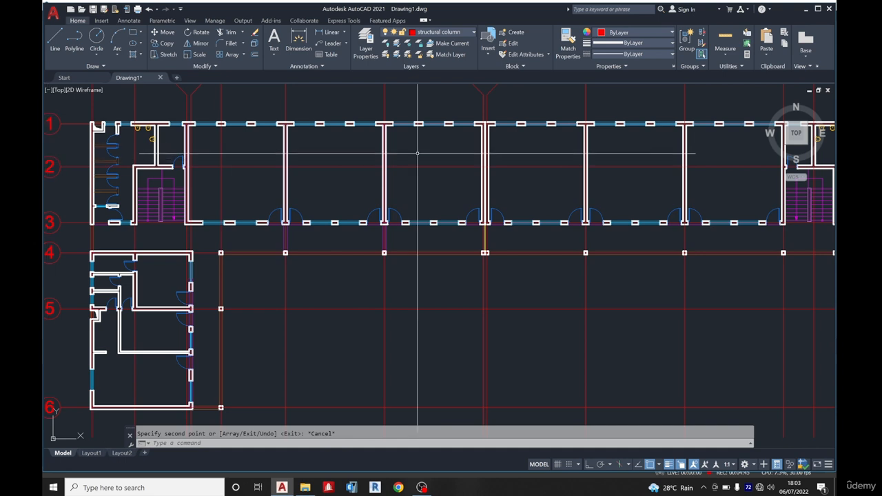
scroll(389, 241, up, 4)
click(372, 220)
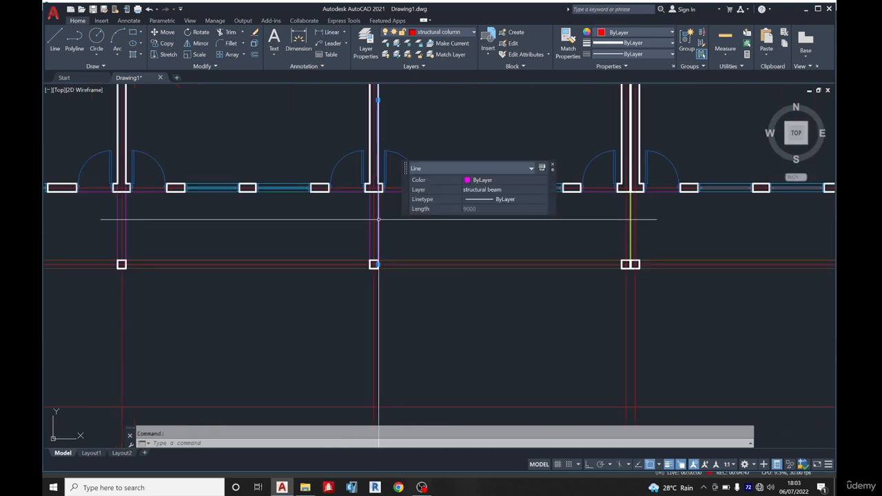
click(369, 221)
click(342, 225)
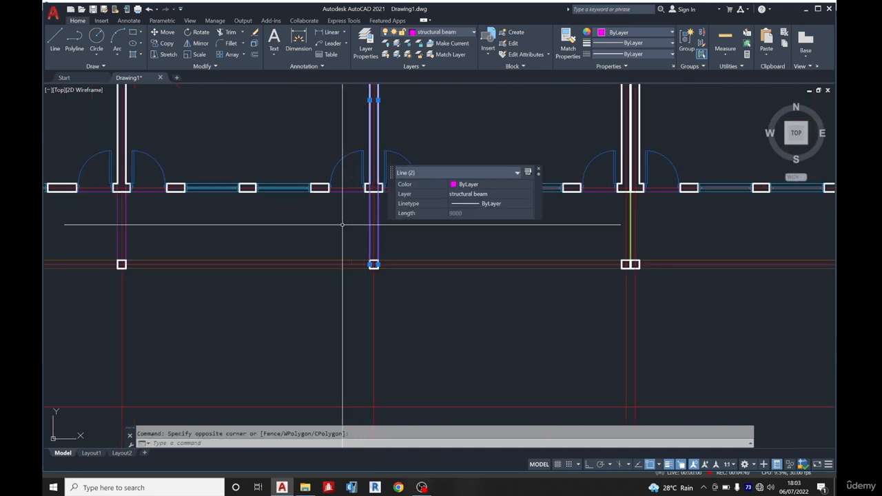
click(172, 45)
scroll(355, 277, up, 5)
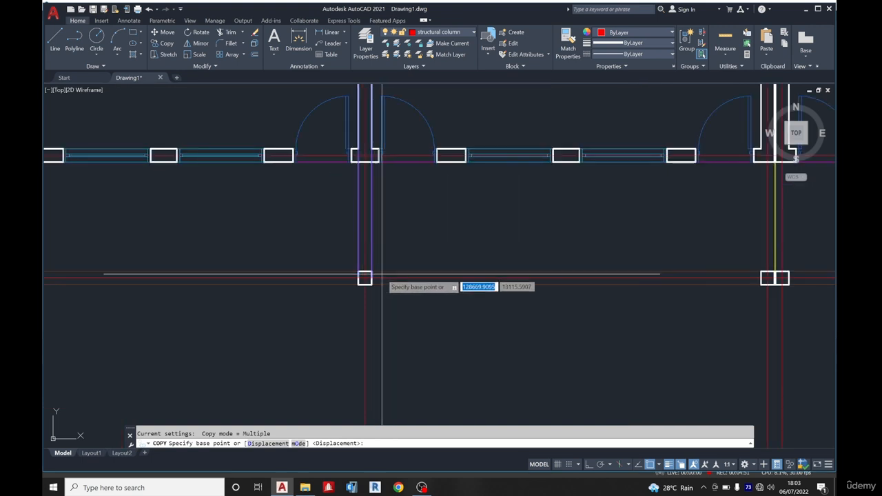
click(355, 277)
scroll(586, 238, down, 5)
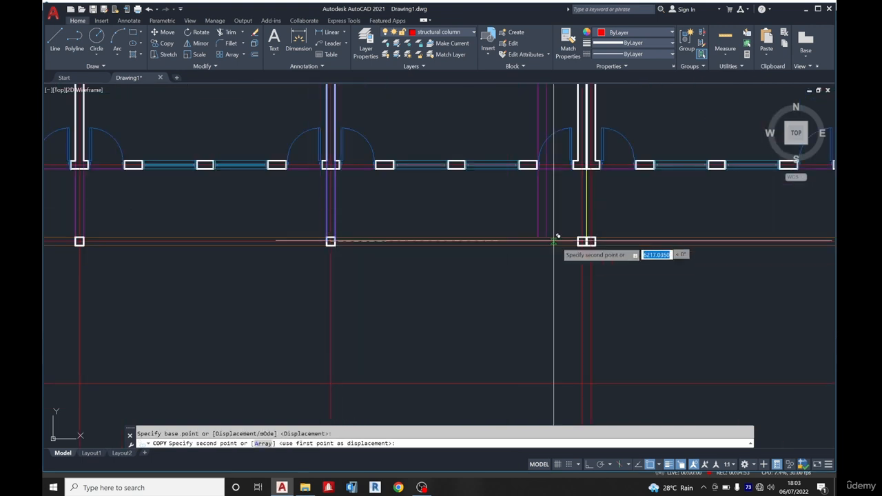
scroll(591, 239, up, 5)
click(559, 234)
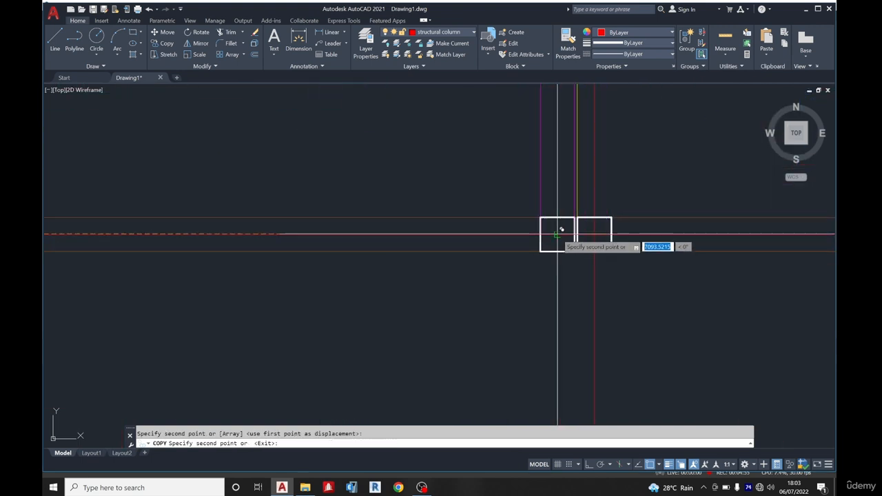
Place further copies of grid line G's two beam lines at the I-4 and J-4 intersections, using G-4 as the base point
scroll(558, 233, down, 5)
scroll(285, 191, down, 5)
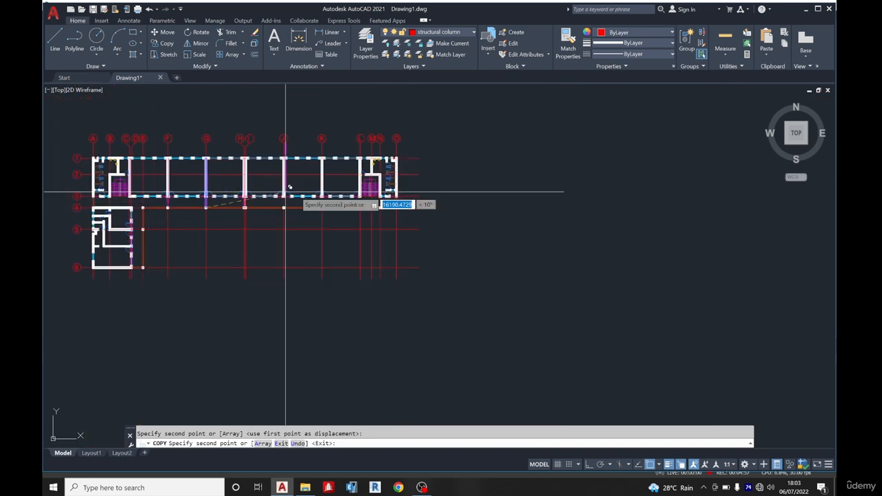
scroll(406, 201, up, 8)
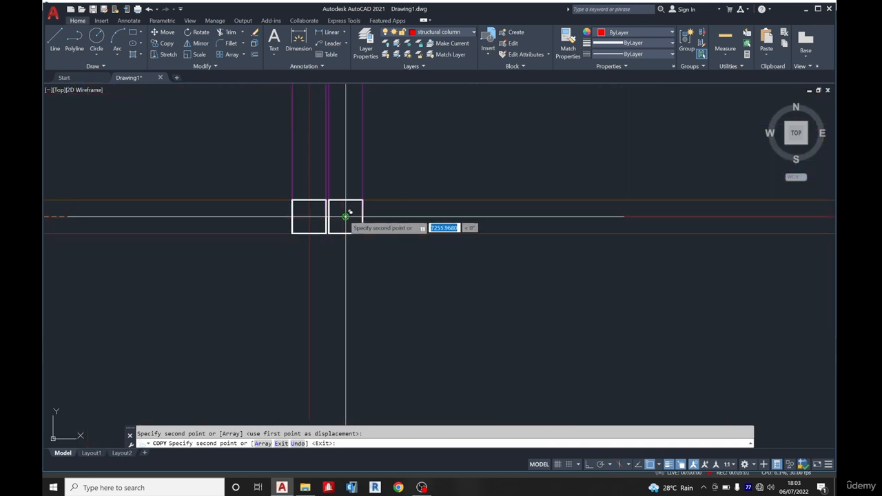
scroll(345, 213, down, 5)
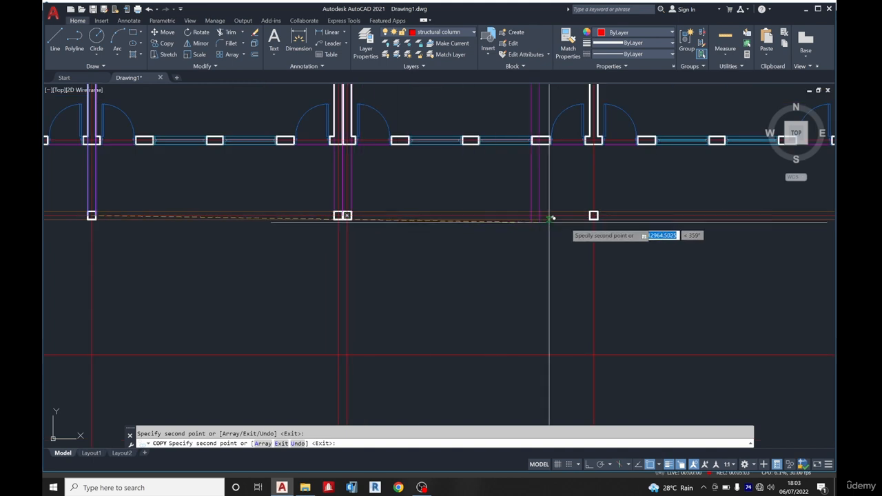
scroll(600, 217, up, 5)
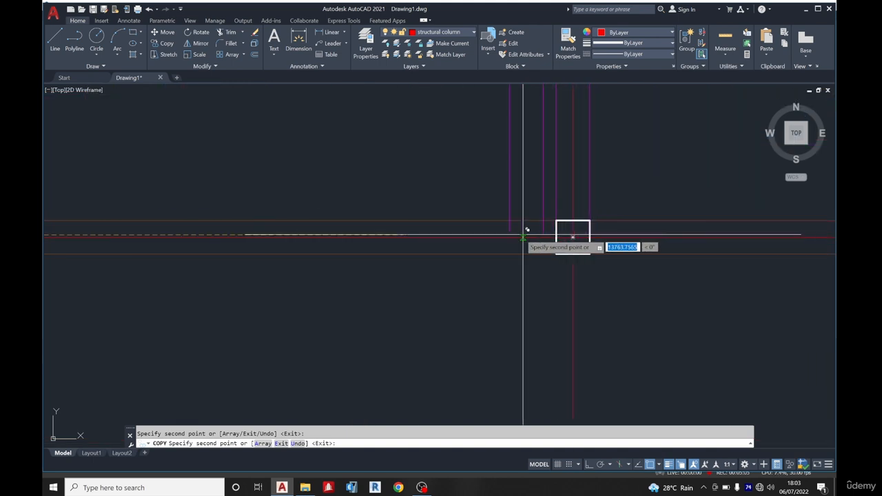
Continue copying the two beam lines from G-4 to the column centres at the K-4 and L-4 intersections
scroll(606, 228, down, 3)
scroll(614, 236, up, 5)
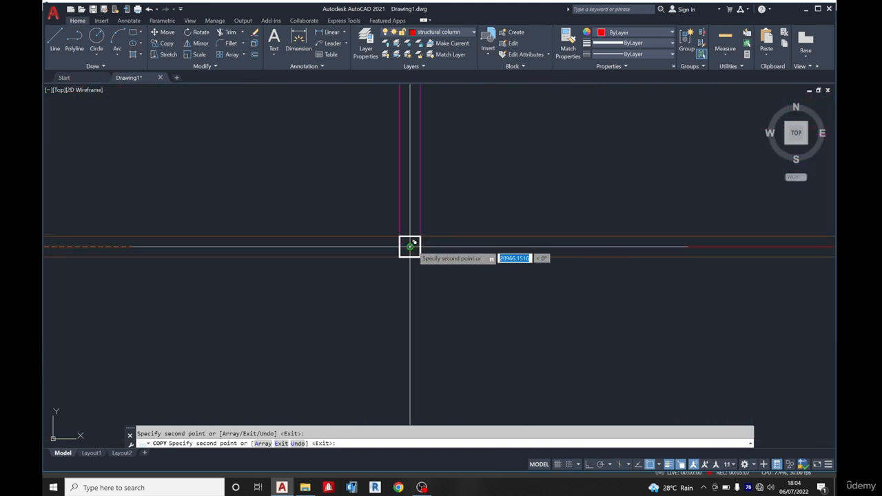
scroll(447, 242, down, 5)
scroll(458, 245, up, 4)
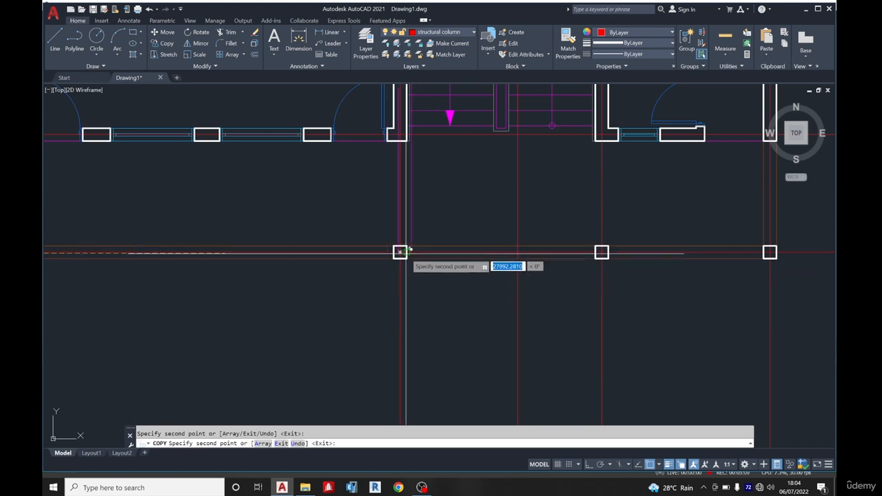
scroll(406, 251, up, 4)
scroll(379, 241, down, 5)
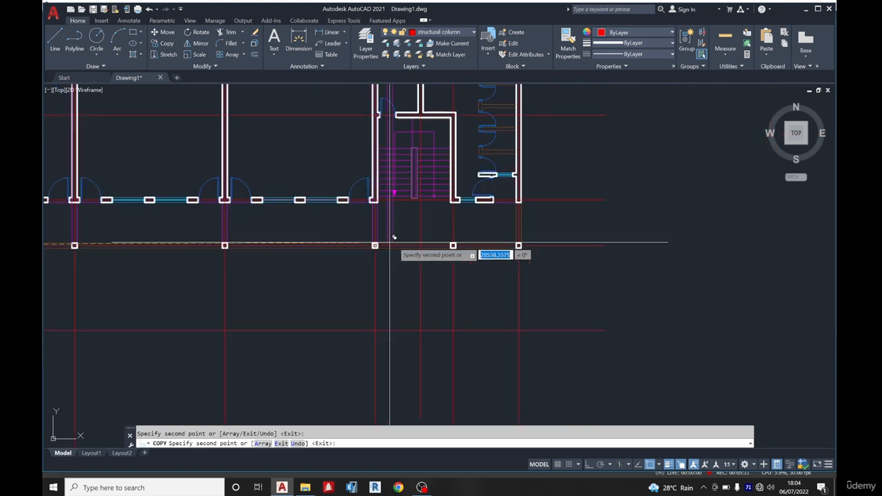
Add copies of the same two beam lines at the N-4 and O-4 intersections, skipping grid line M
scroll(434, 307, up, 2)
scroll(445, 250, down, 4)
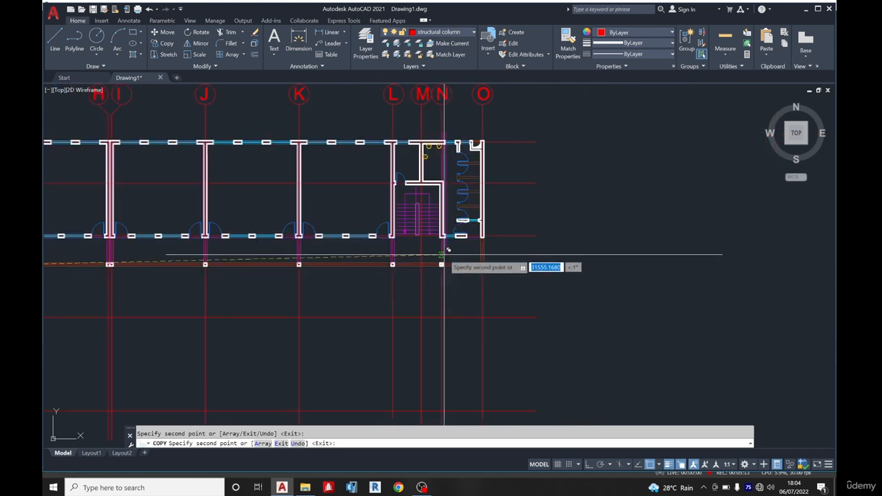
scroll(449, 252, up, 3)
scroll(437, 266, up, 5)
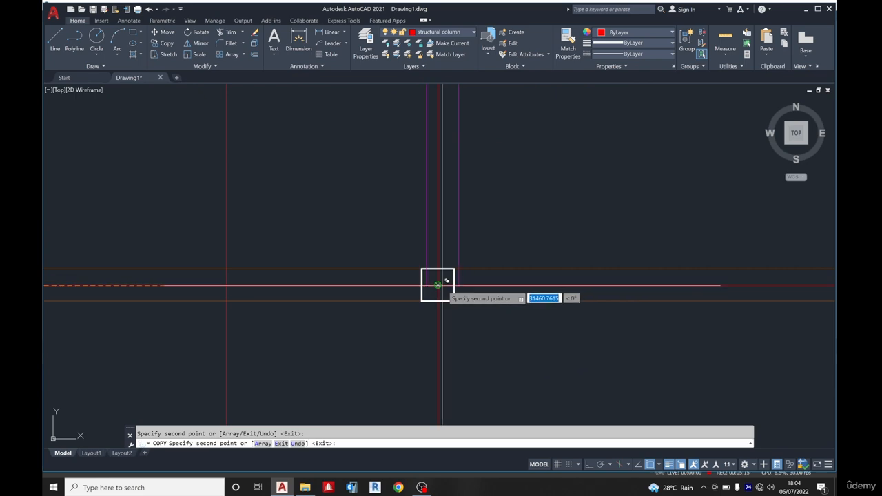
scroll(442, 280, down, 6)
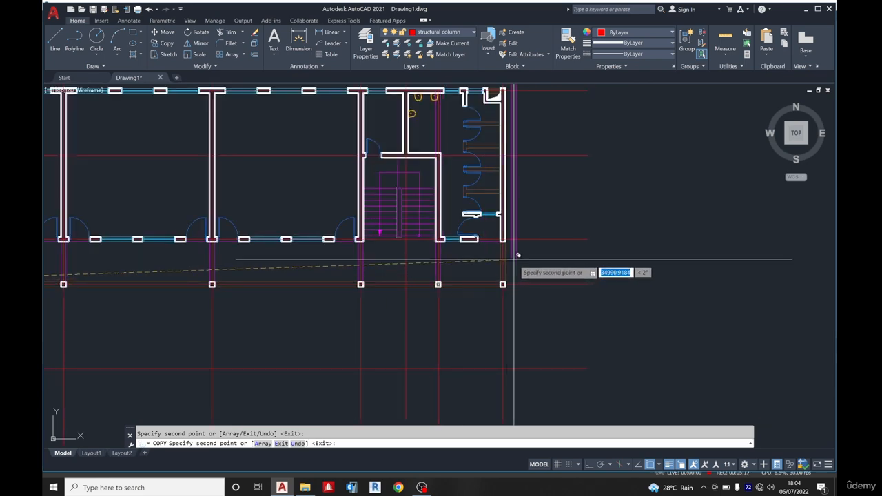
scroll(511, 275, up, 8)
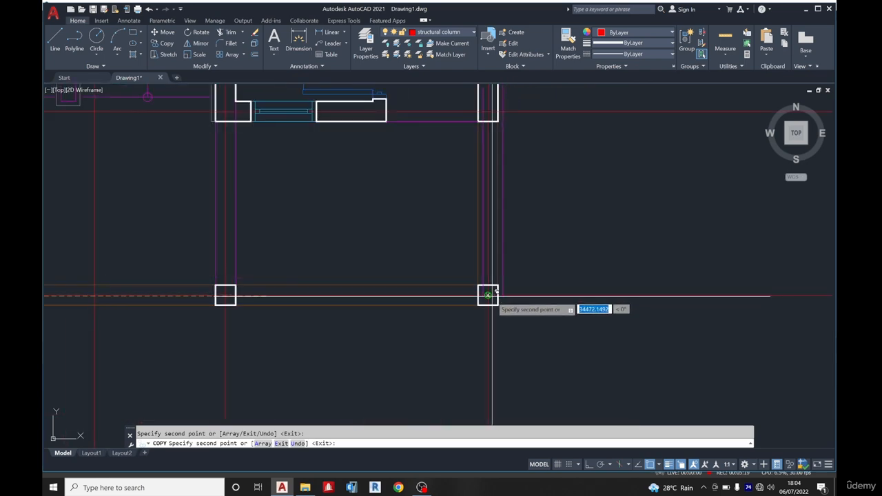
scroll(488, 294, down, 6)
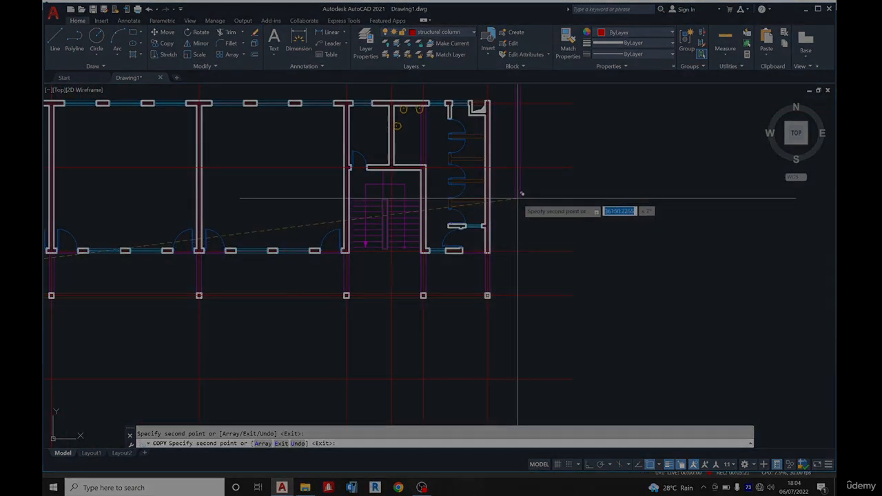